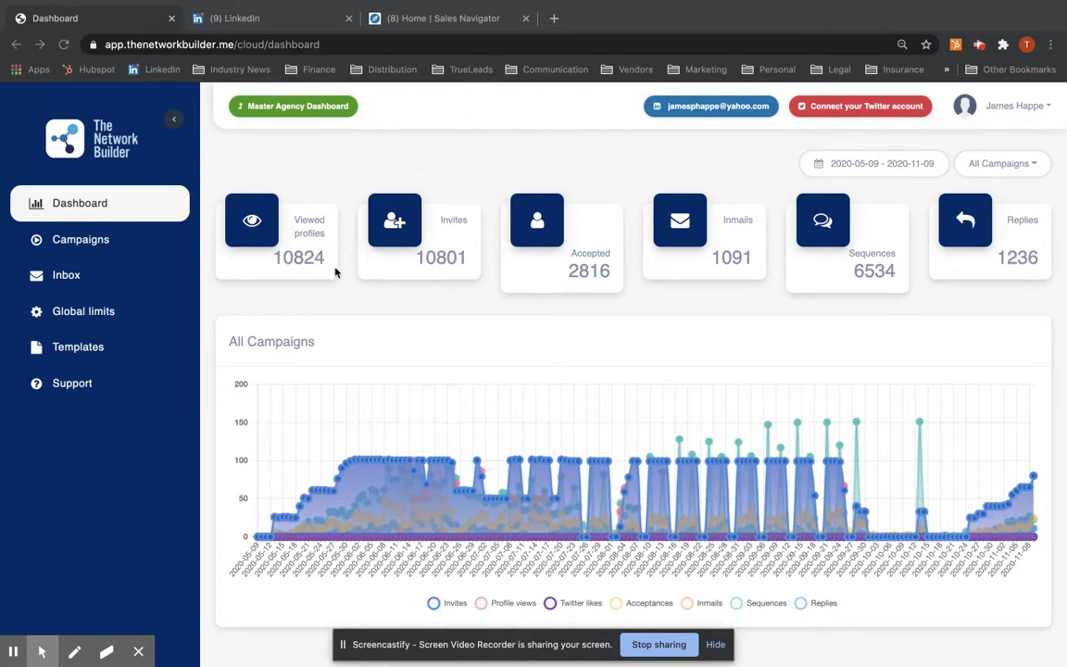
- Review the dashboard totals for viewed profiles, invites, accepted invitations and replies across all campaigns
left_click(861, 170)
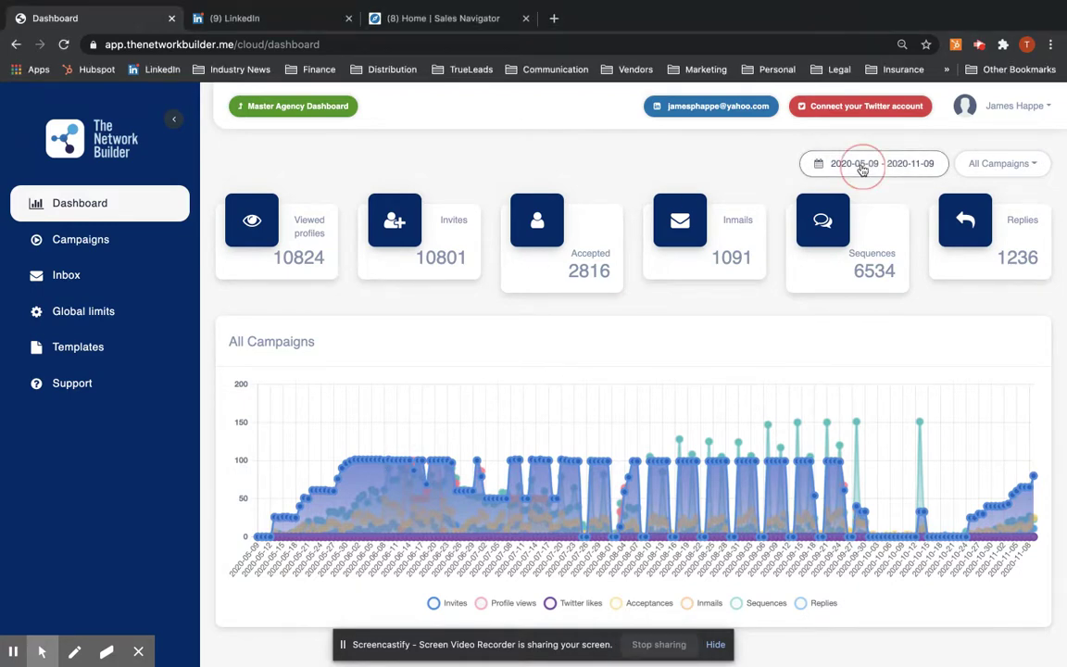
left_click(601, 180)
double_click(326, 261)
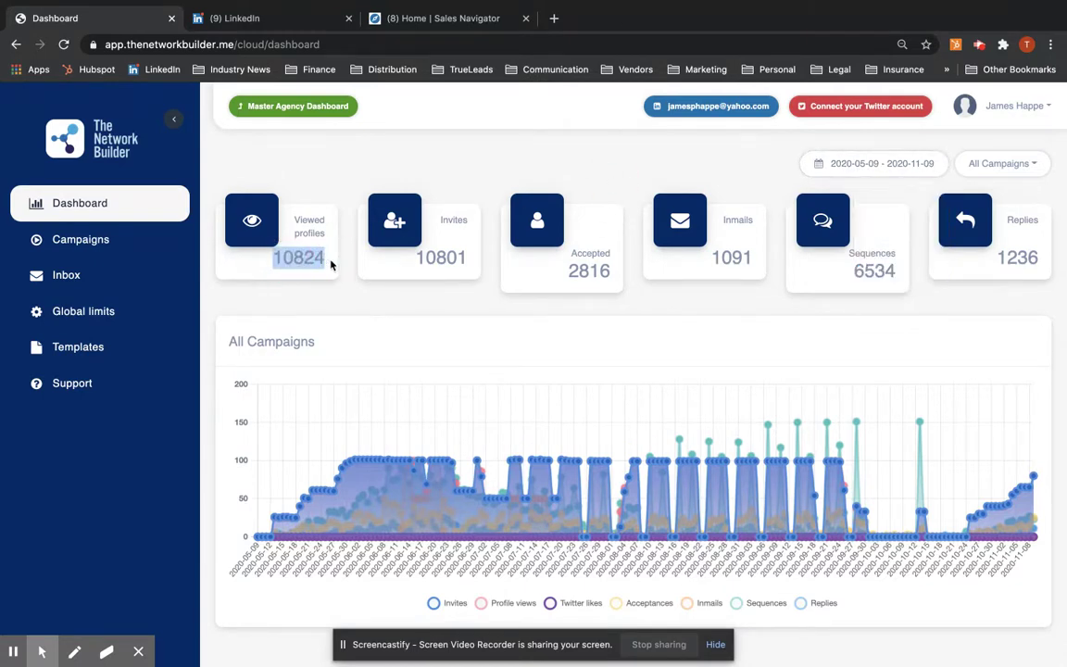
left_click_drag(415, 258, 463, 260)
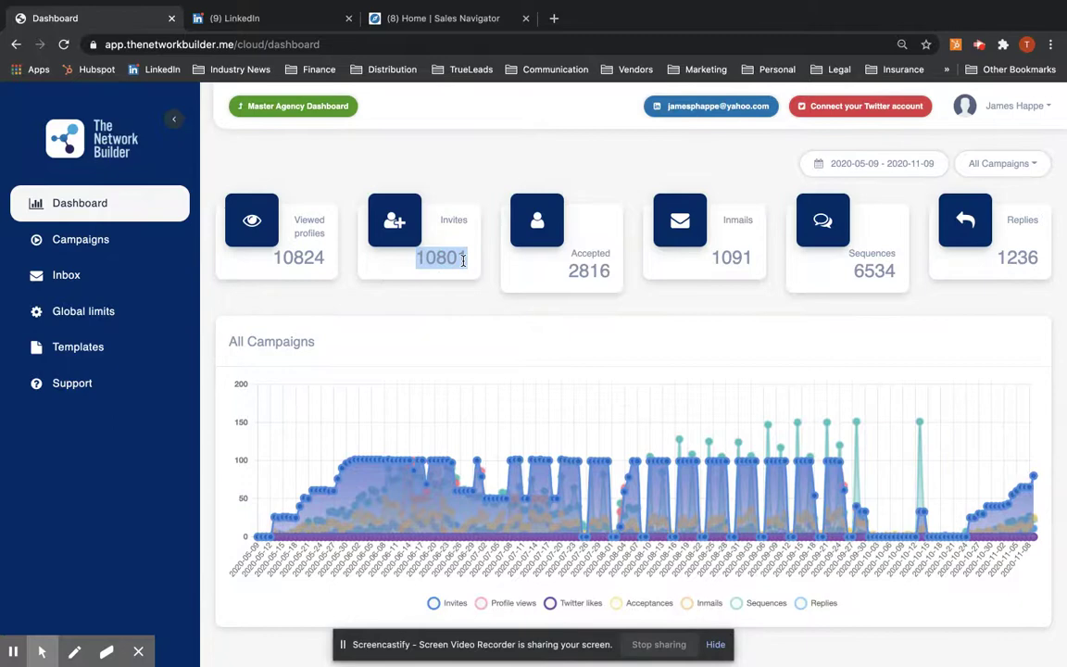
left_click_drag(571, 275, 615, 278)
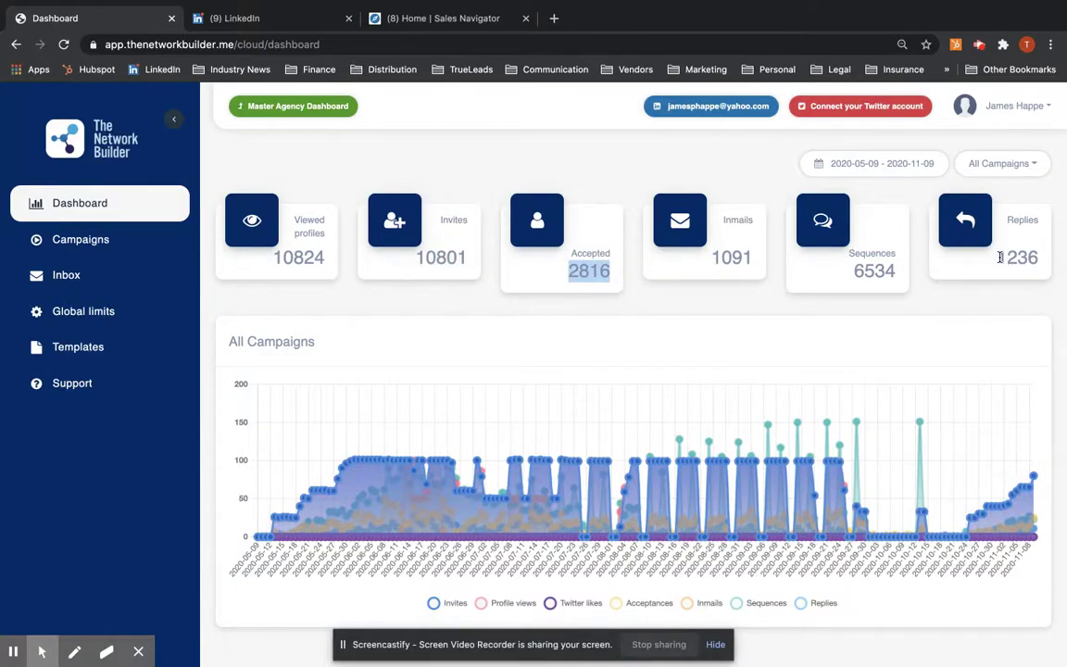
left_click_drag(994, 258, 1037, 259)
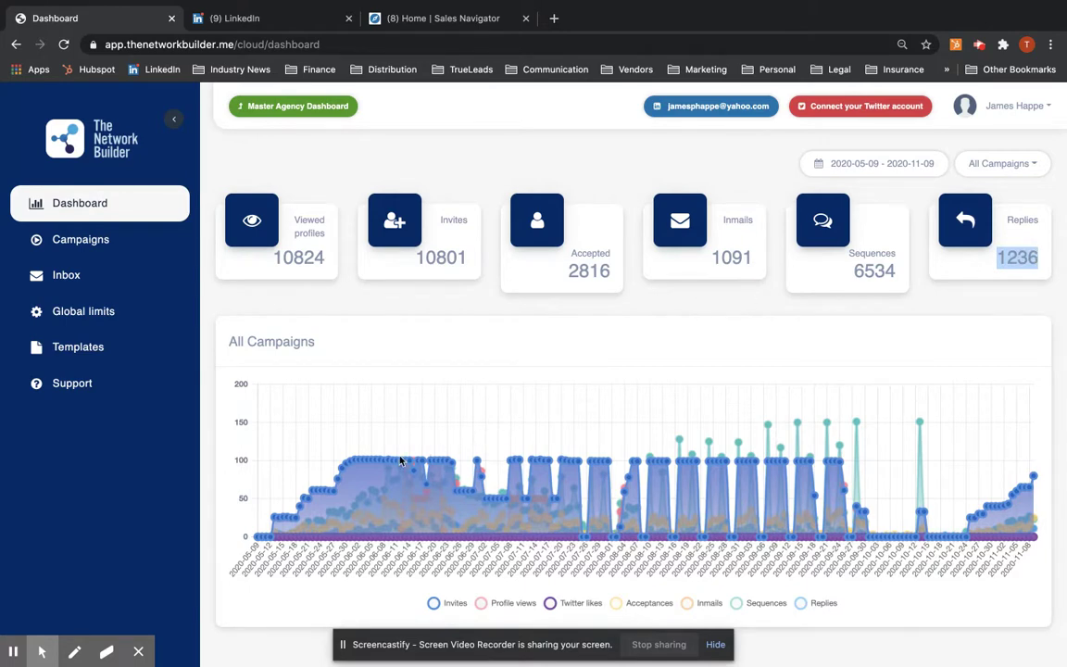
- Hide the Invites, Profile views, Twitter likes and Acceptances series in the All Campaigns chart and inspect the daily sequence points
mouse_move(396, 461)
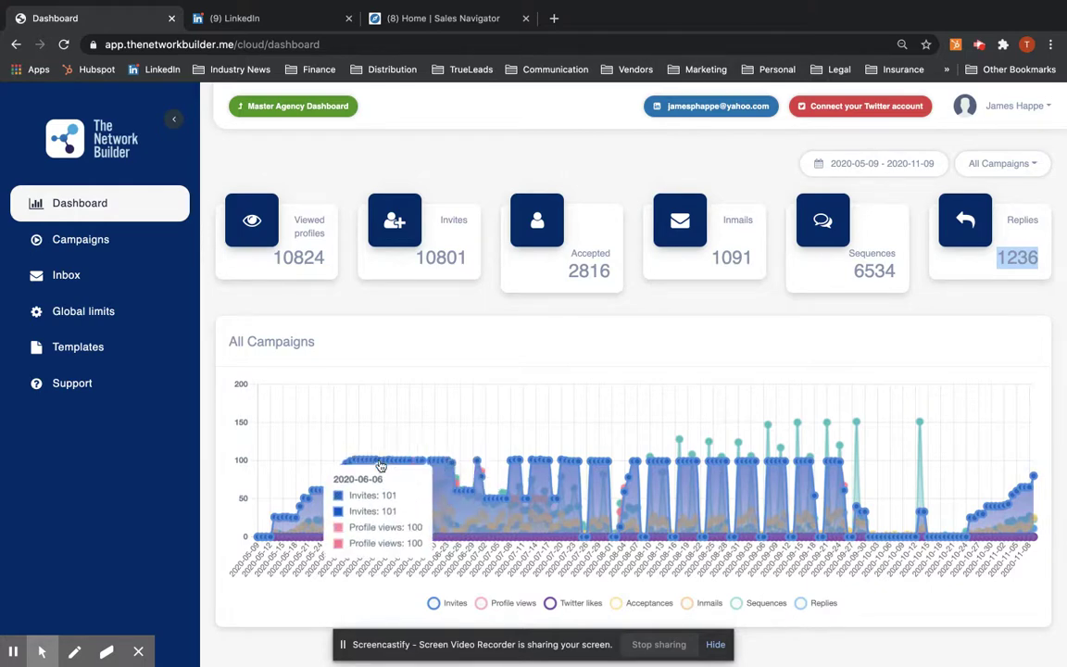
left_click(437, 603)
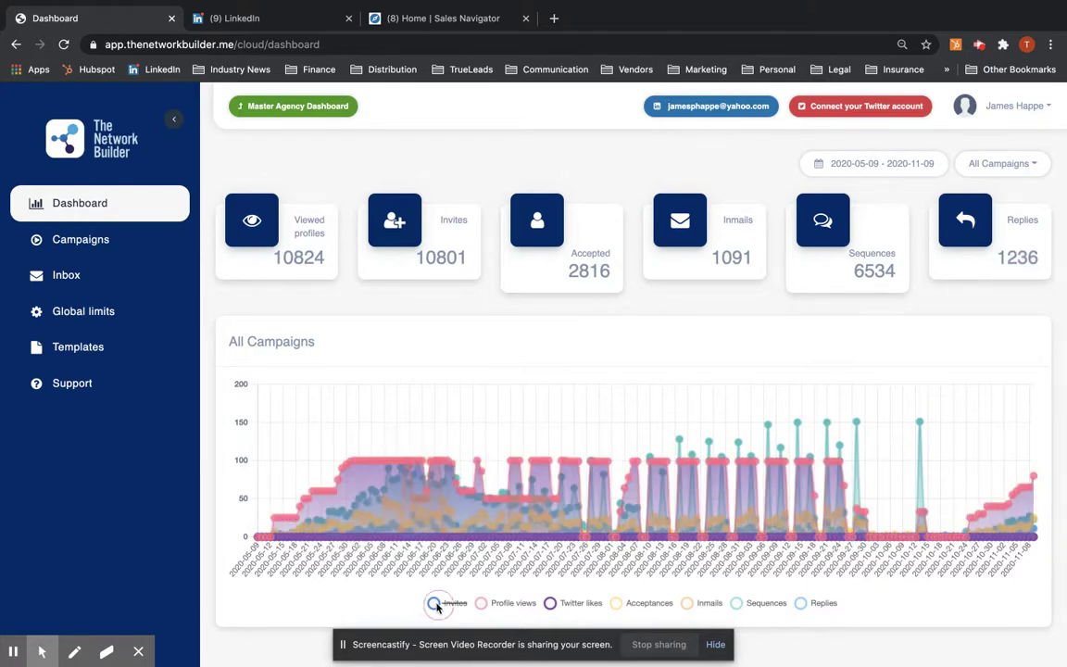
left_click(485, 603)
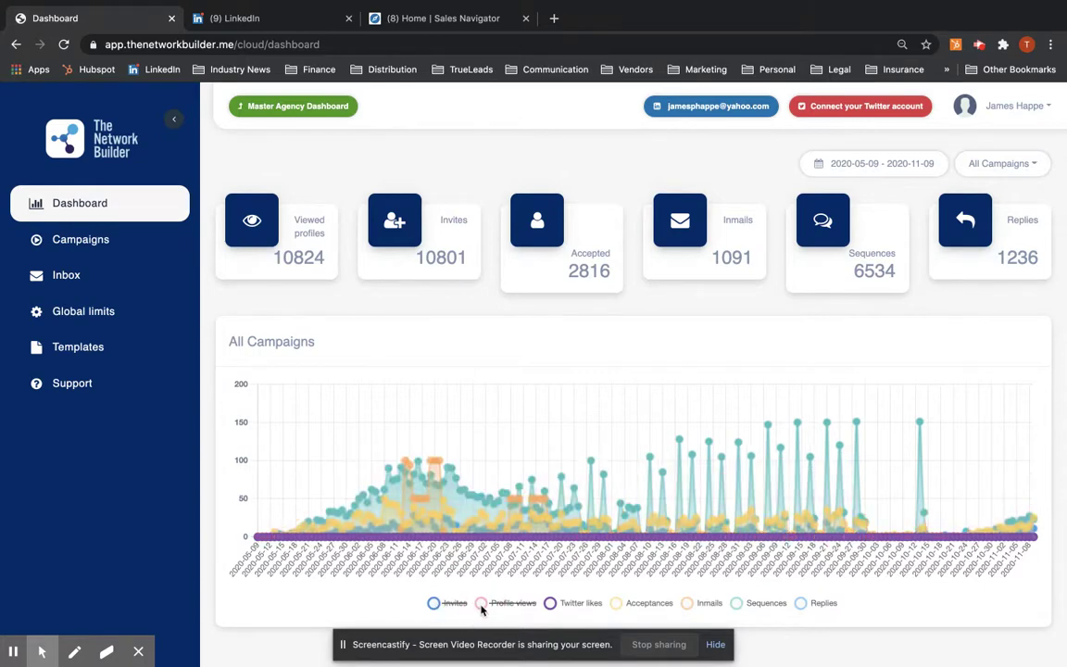
left_click(550, 604)
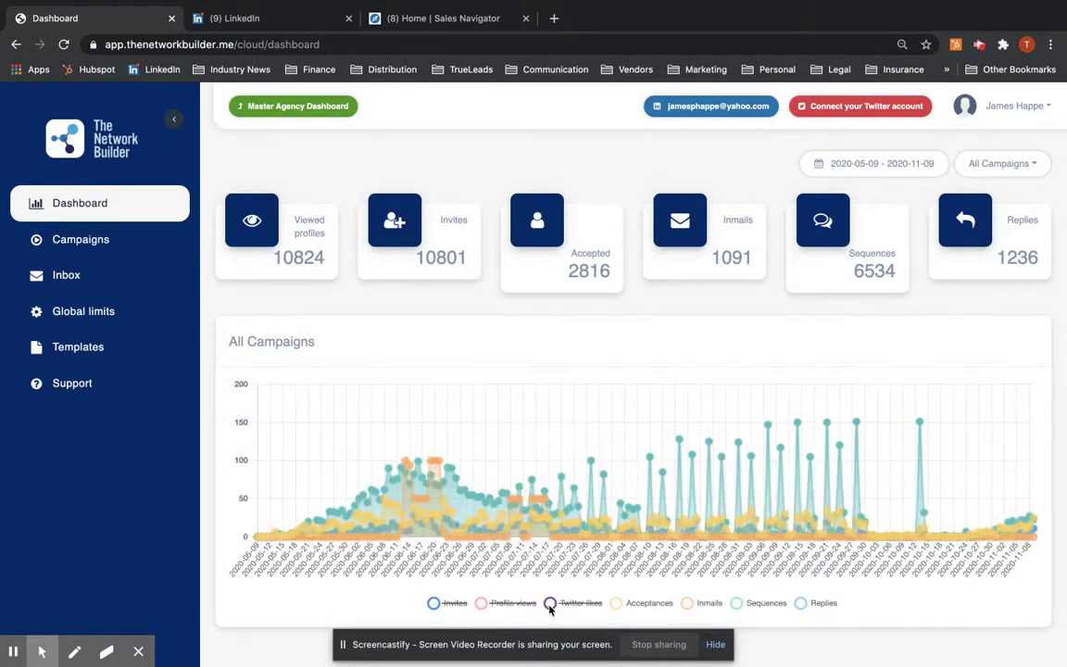
left_click(621, 603)
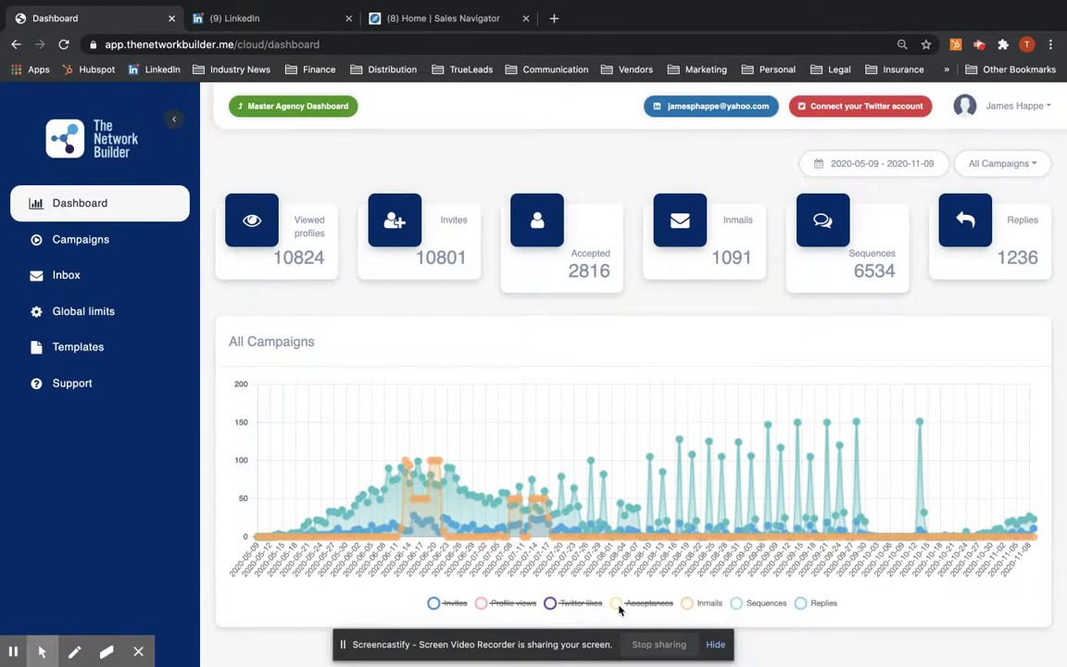
mouse_move(650, 464)
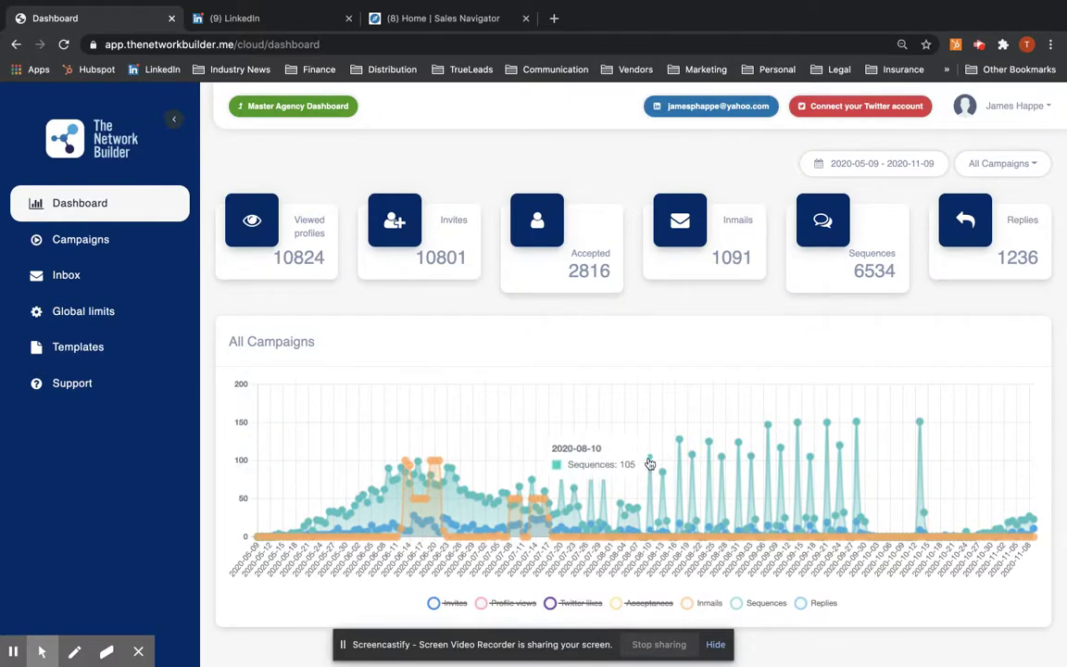
mouse_move(651, 532)
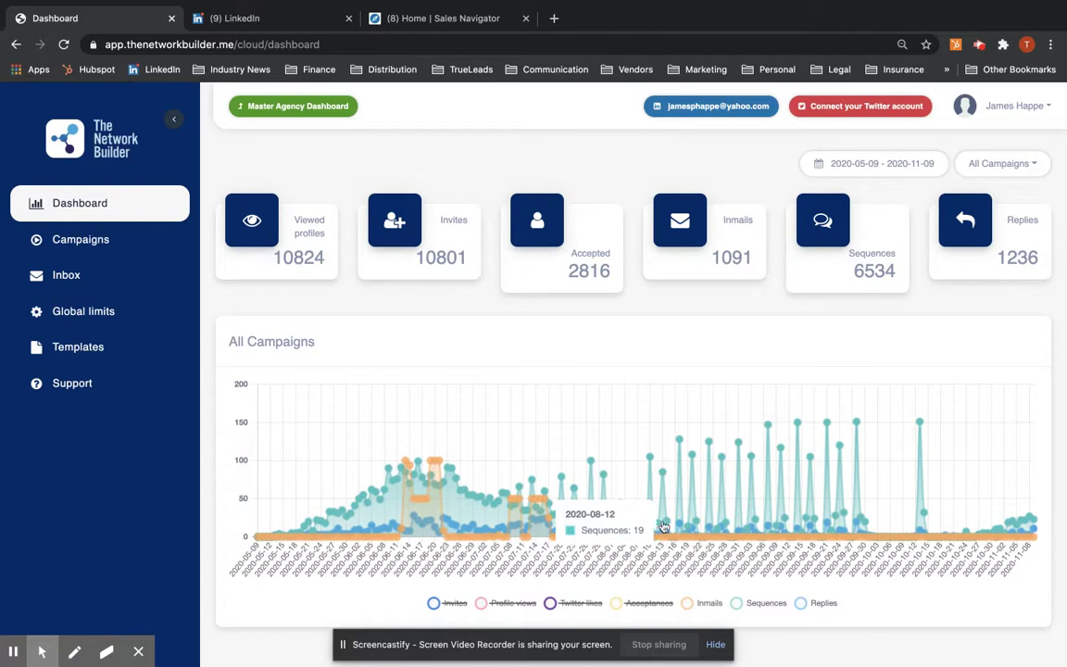
- Limit the dashboard statistics to the last two weeks and the Sales - EMEA campaign
left_click(906, 165)
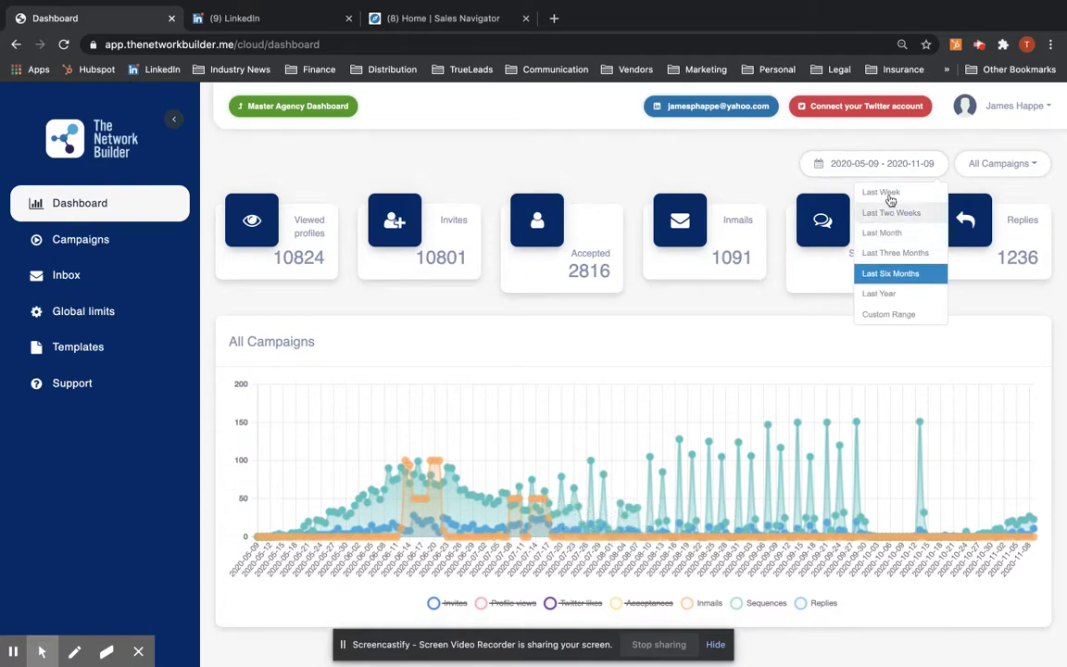
left_click(891, 214)
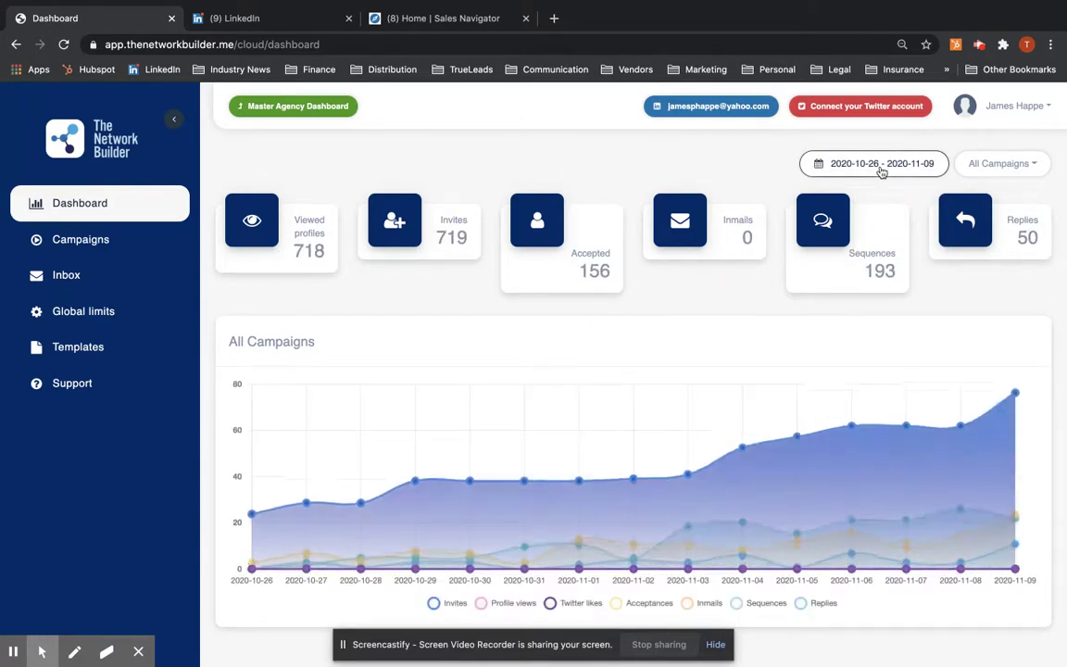
left_click(989, 167)
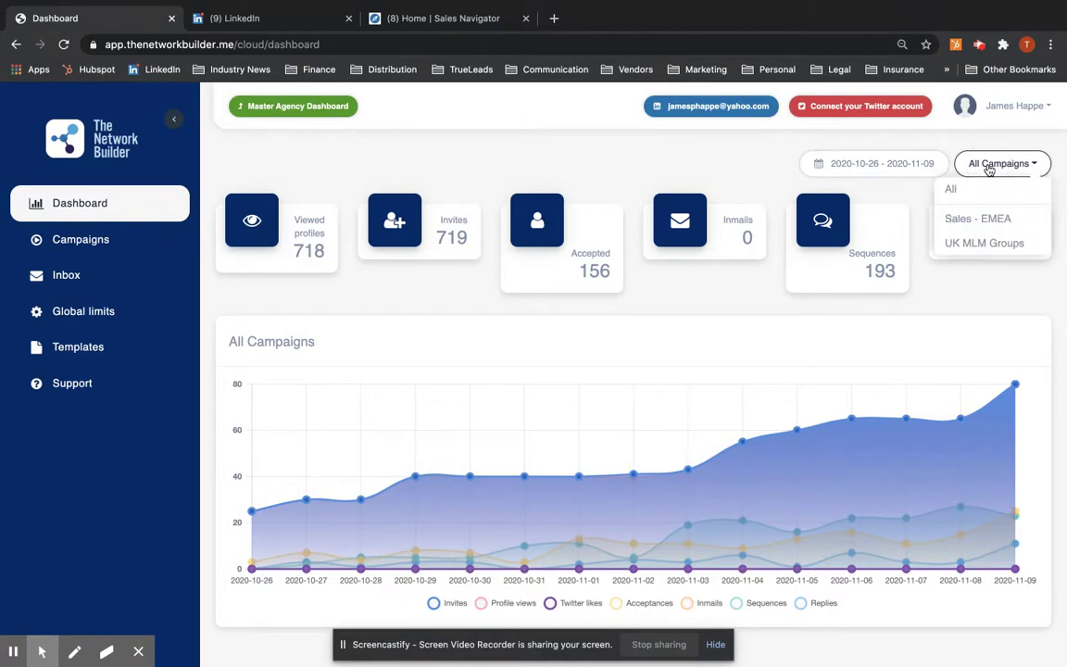
left_click(972, 219)
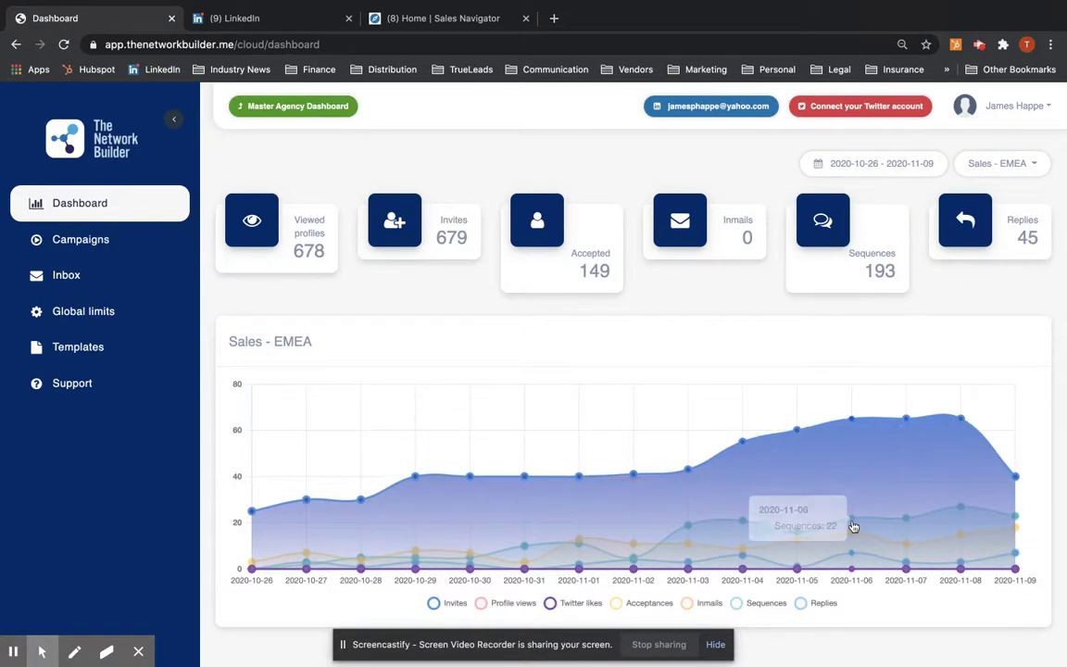
mouse_move(850, 560)
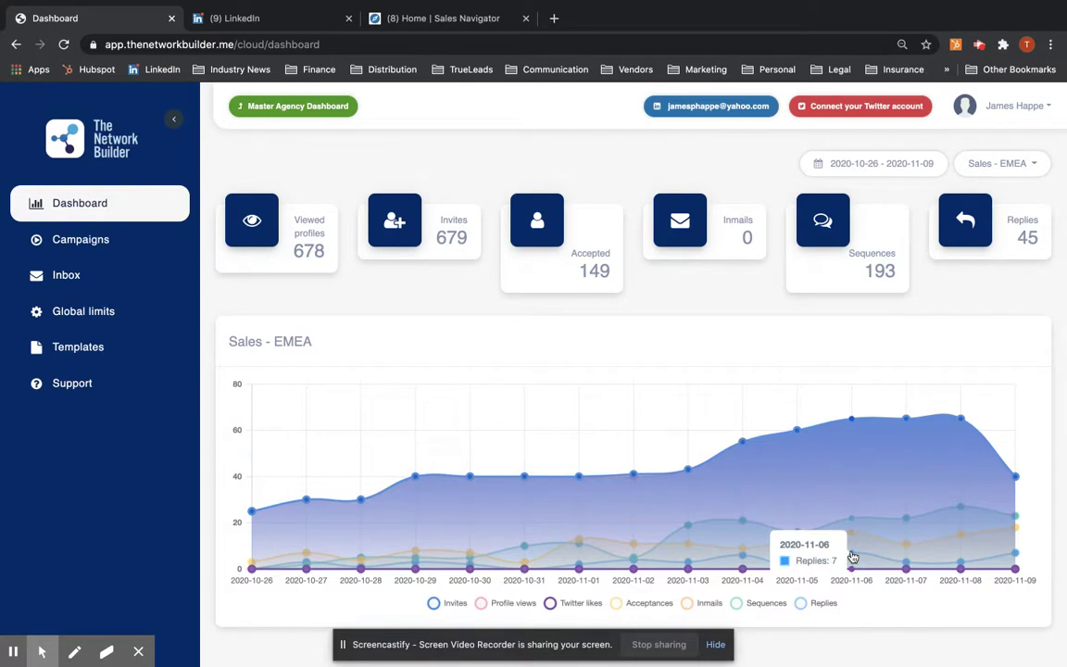
- Open the campaigns list and check the Sales - EMEA campaign's acceptance, response, views, invites and sequence figures
left_click(72, 242)
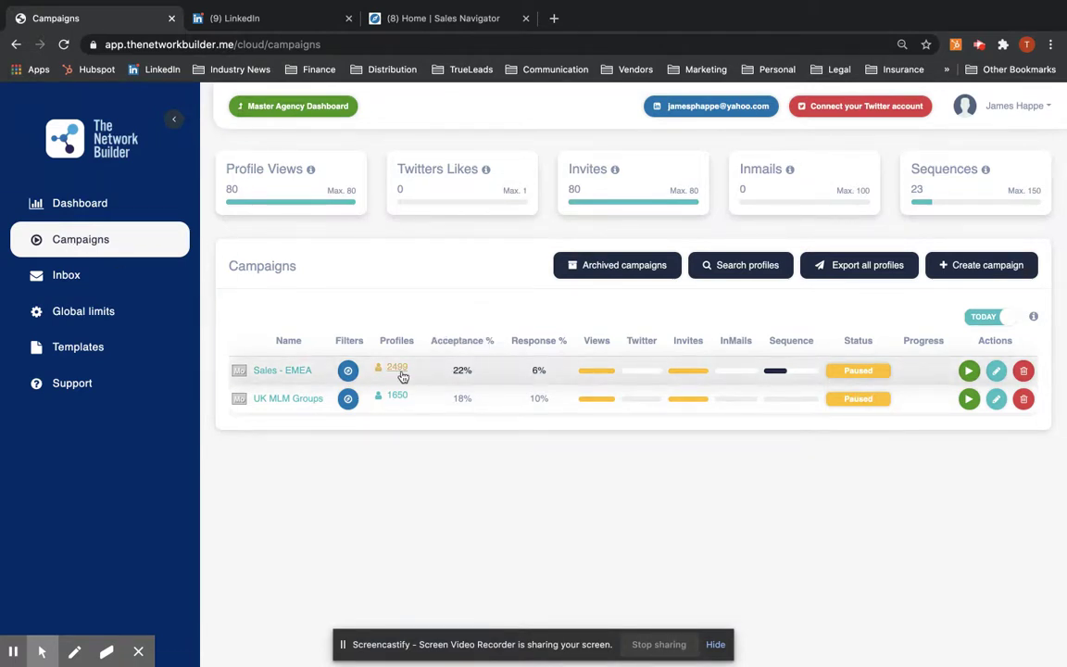
mouse_move(462, 370)
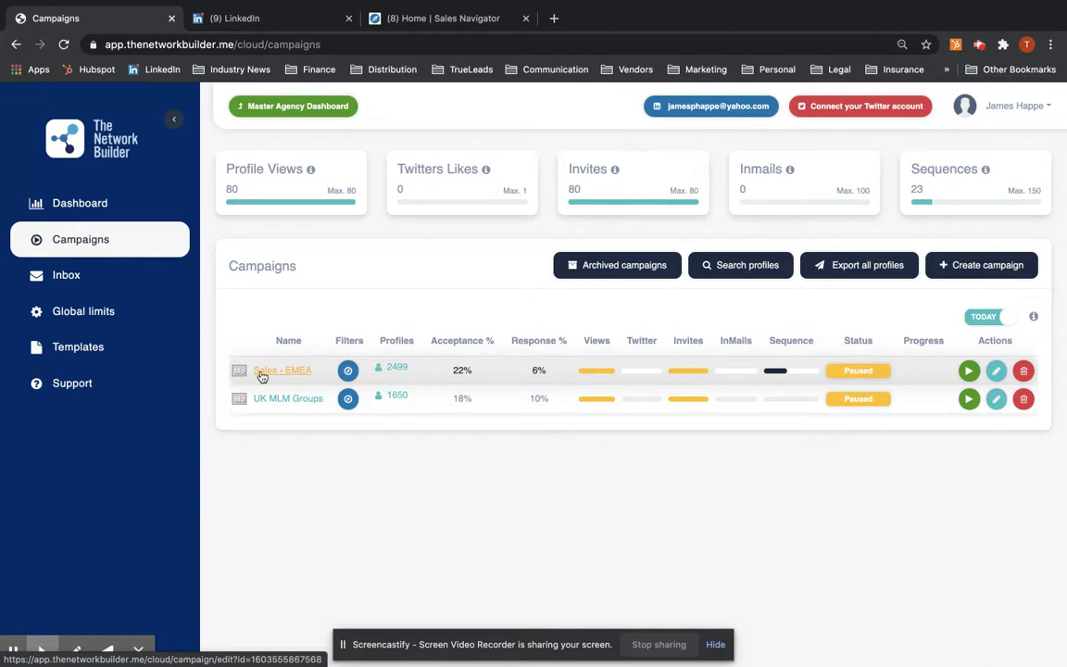
mouse_move(427, 372)
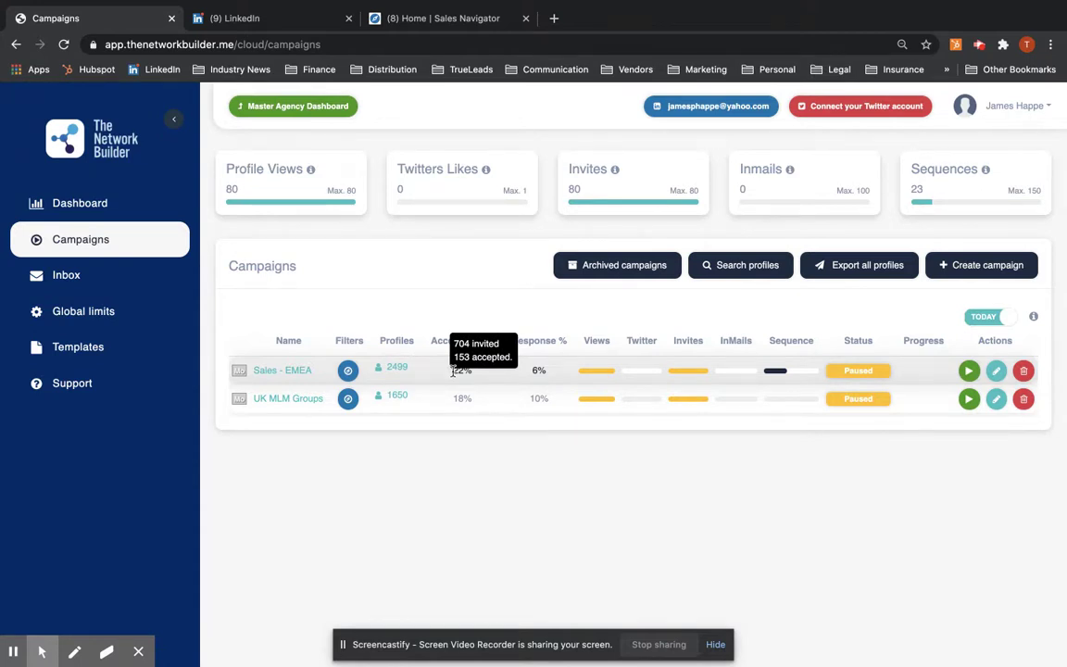
mouse_move(533, 371)
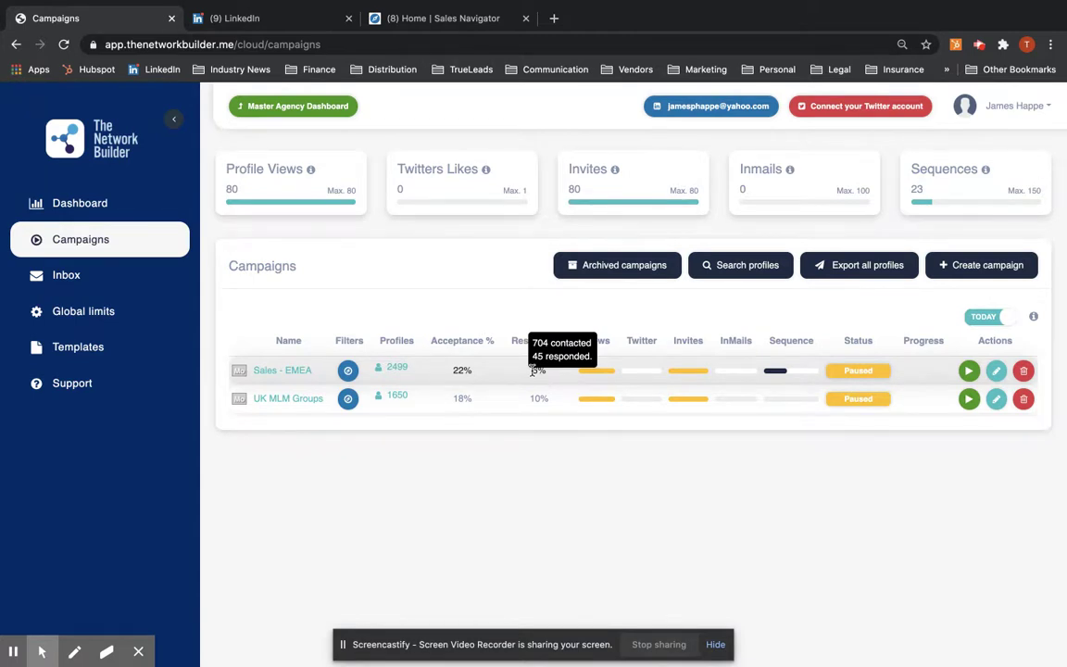
mouse_move(593, 375)
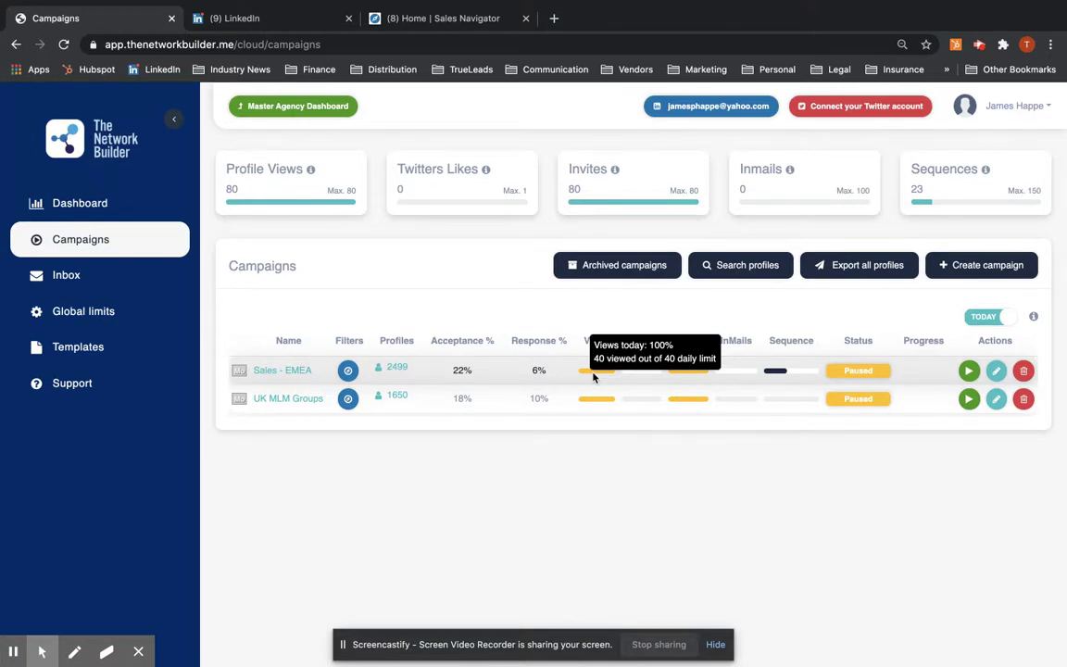
mouse_move(681, 375)
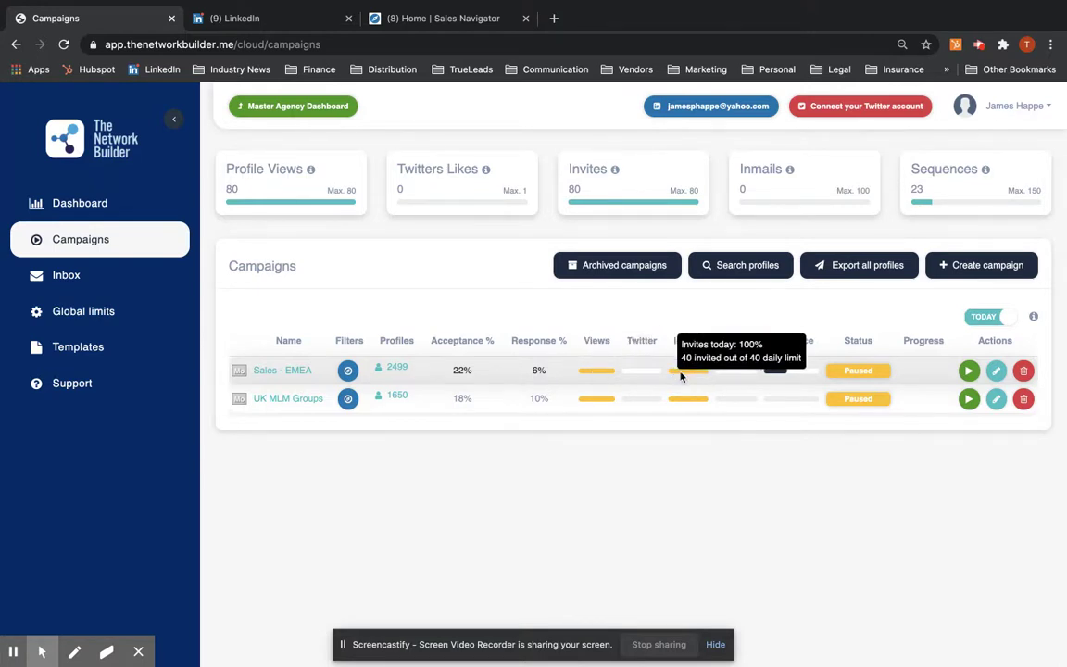
mouse_move(778, 375)
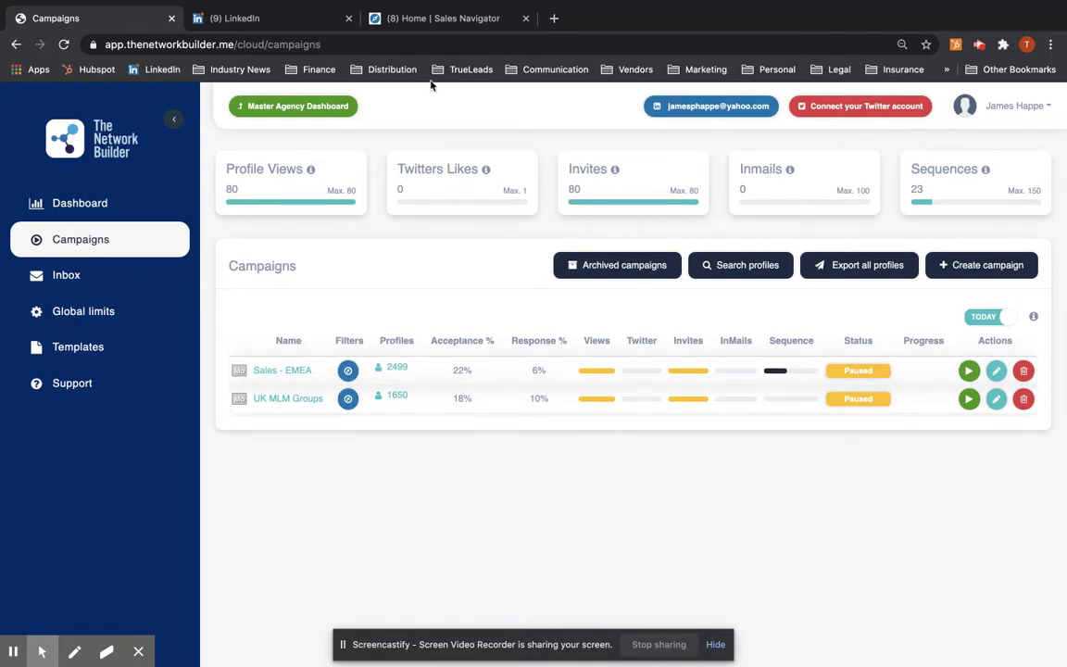
- Switch to Sales Navigator, open the saved lead search "Owner & Managing Director Uk and Dubai" and copy its results page URL
left_click(430, 27)
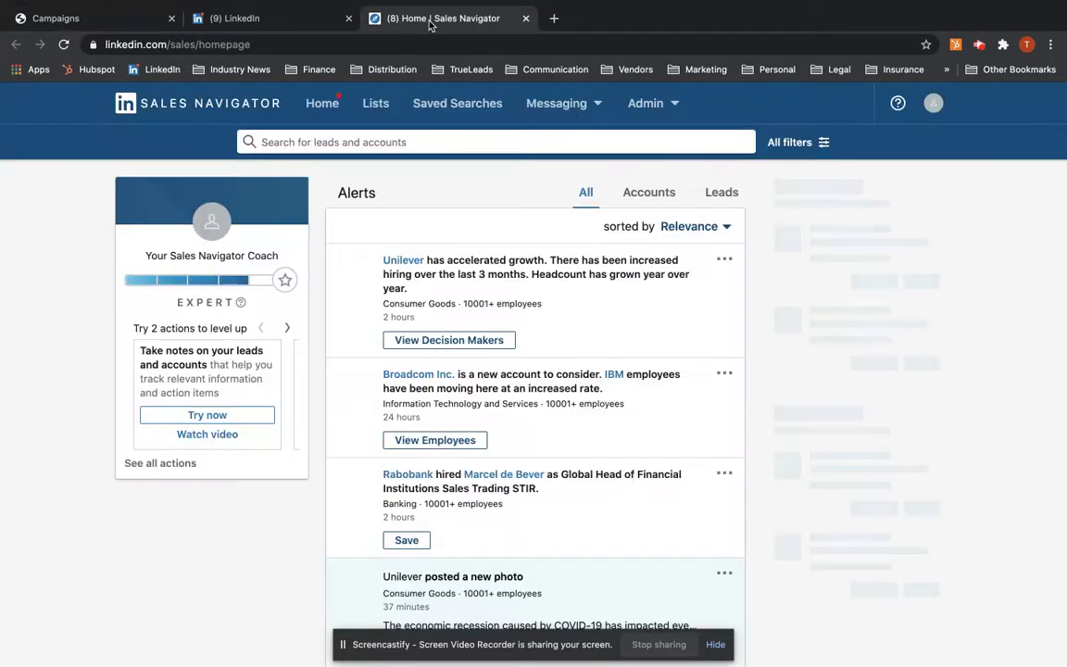
left_click(438, 103)
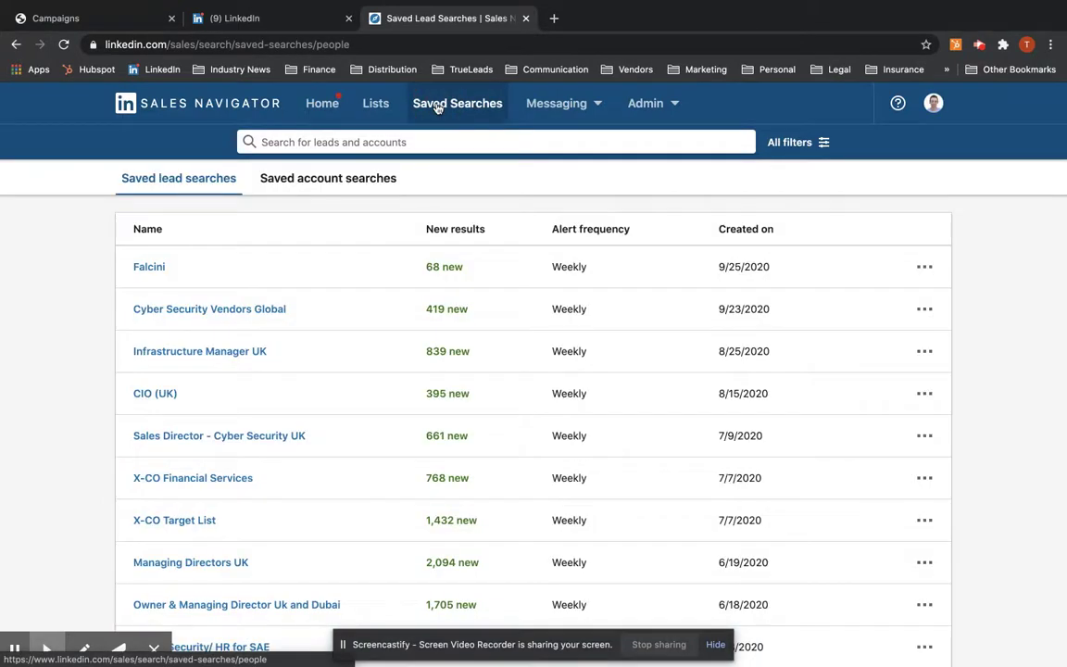
left_click(226, 604)
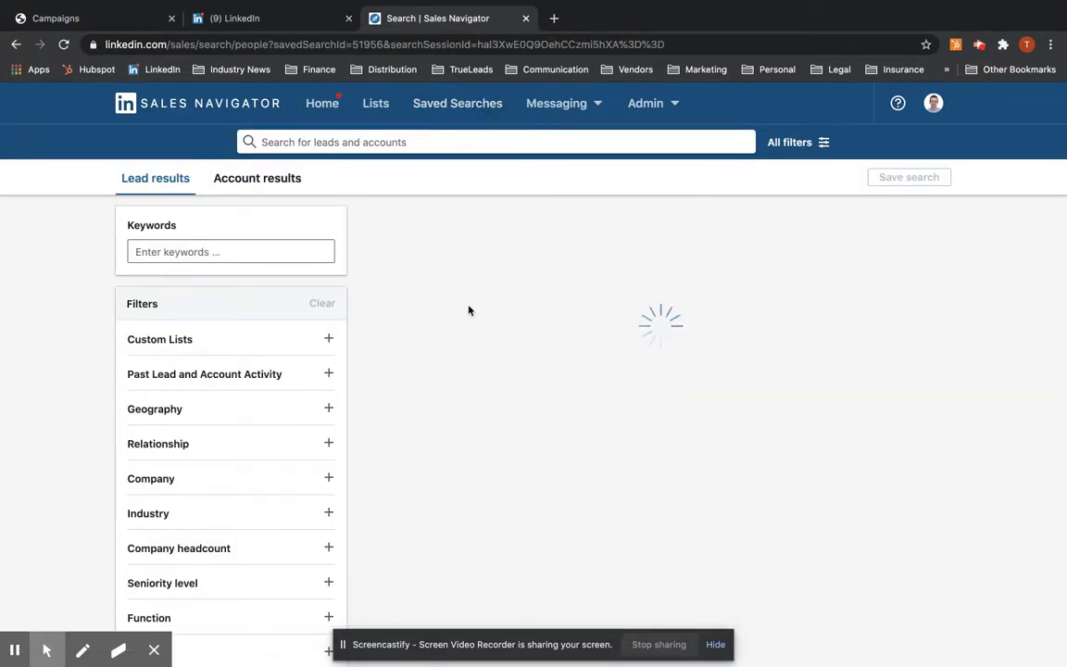
left_click(268, 44)
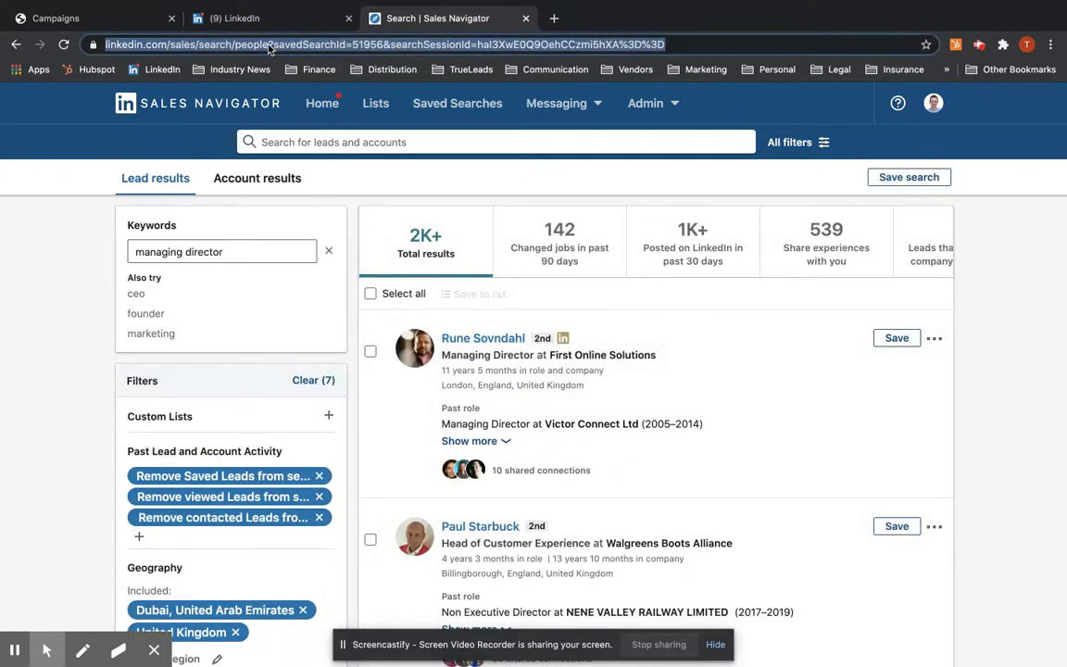
right_click(269, 45)
left_click(298, 134)
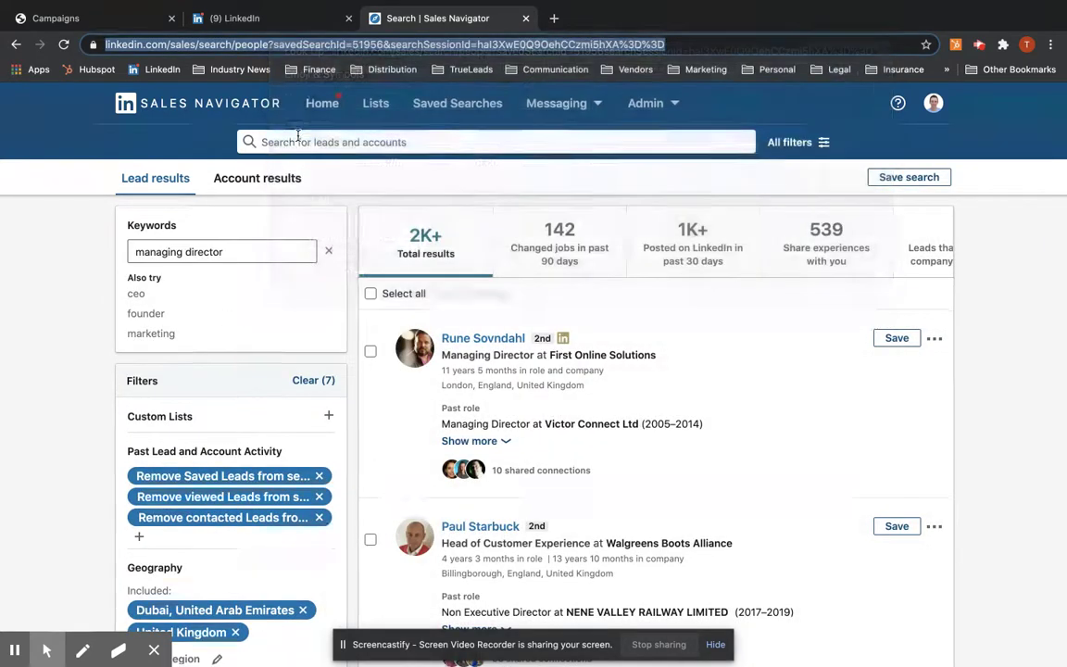
- Return to The Network Builder, start a new campaign and paste the copied Sales Navigator search link as its filter URL
left_click(86, 26)
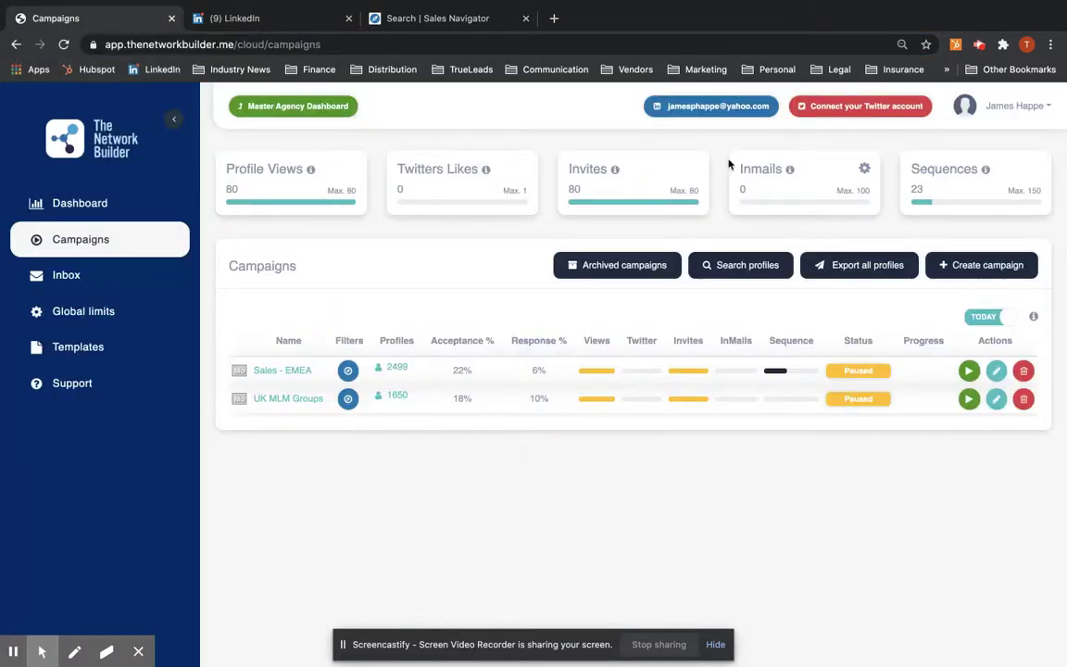
left_click(959, 267)
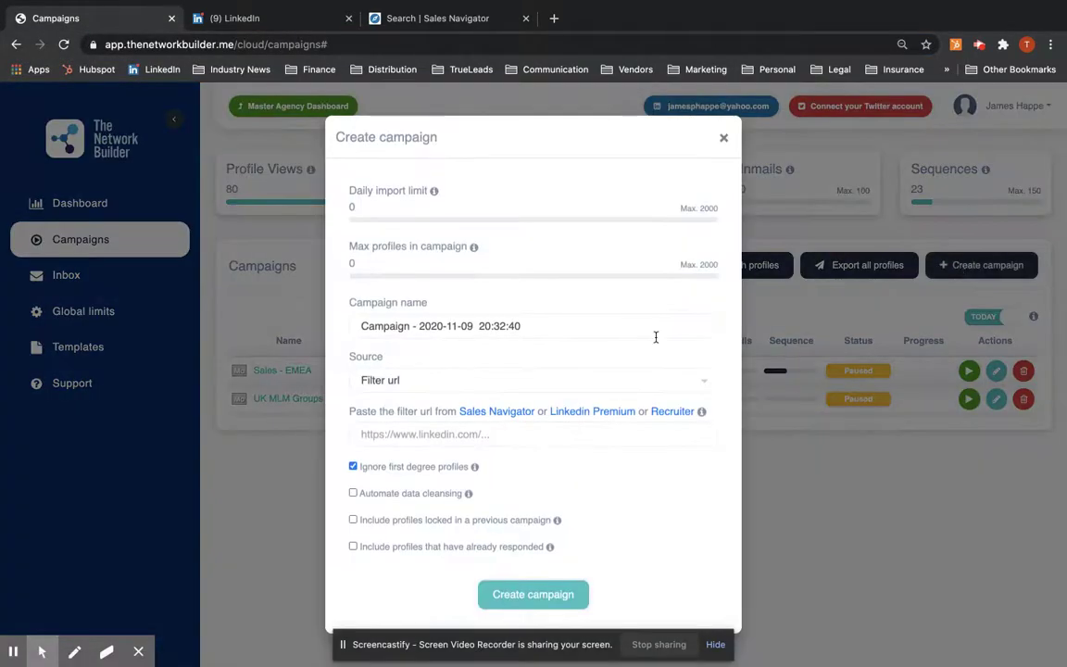
left_click(428, 435)
key("ctrl+v")
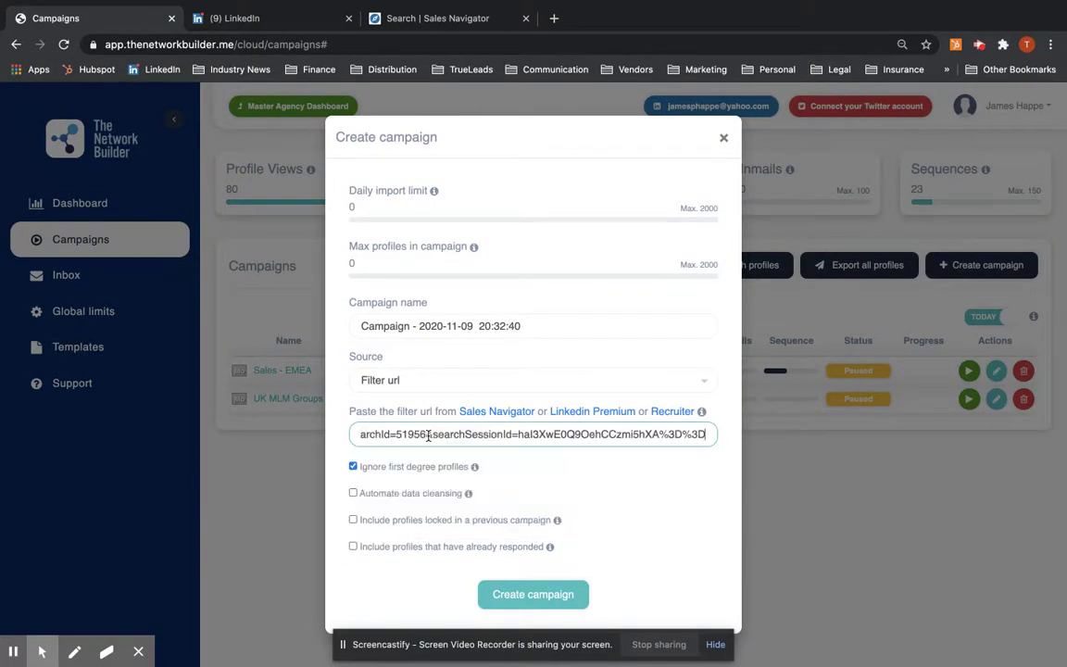
- Name the campaign "Managing Director UK" and create it
left_click_drag(519, 326, 287, 329)
type("M")
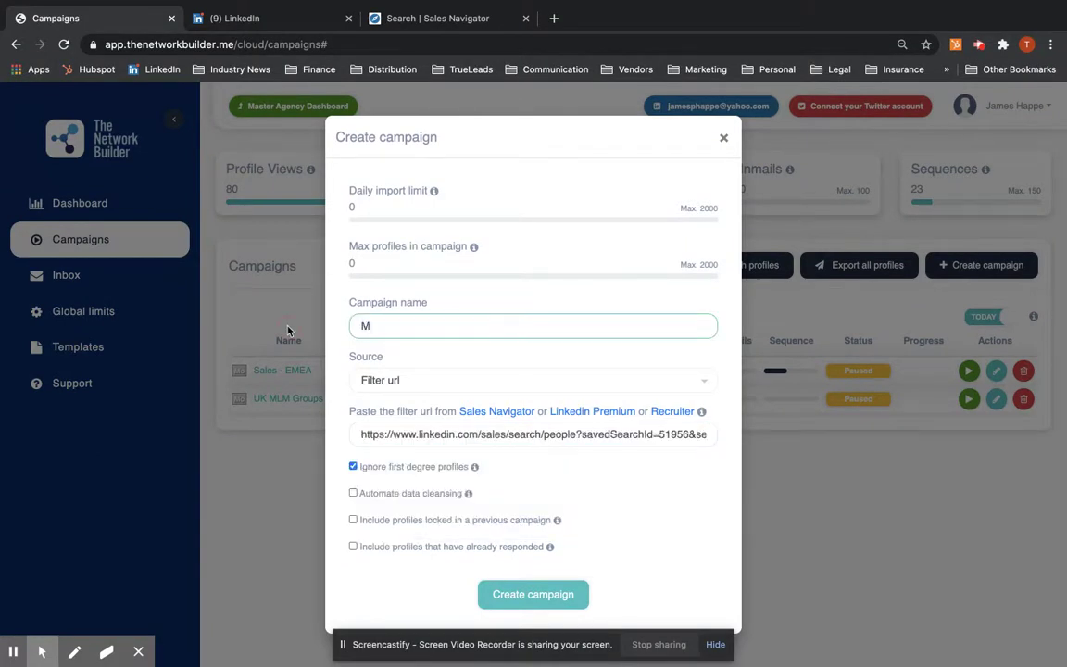
type("anaging Director UK")
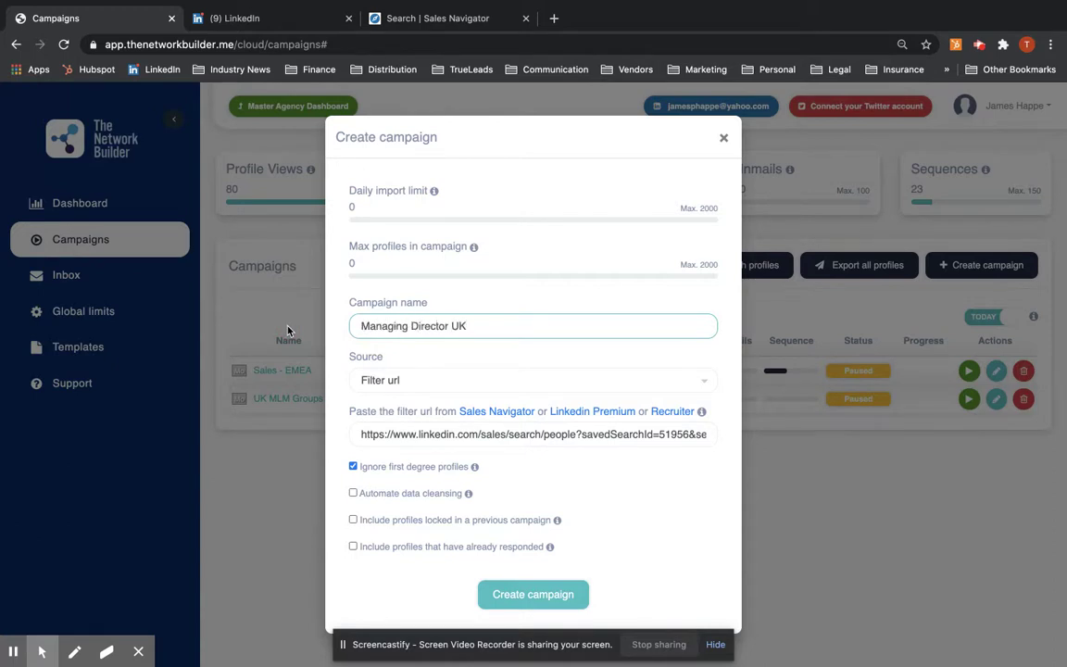
left_click(536, 595)
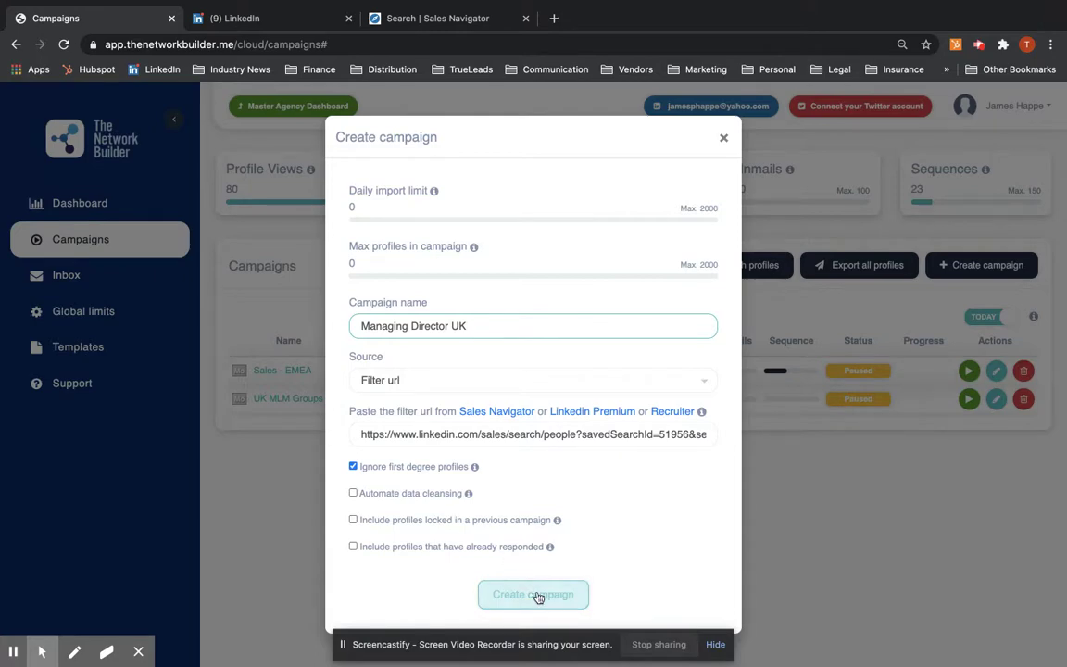
- Close the campaign creation form, open the Sales - EMEA campaign's profiles and look through the list and the first profile's available actions
left_click(724, 138)
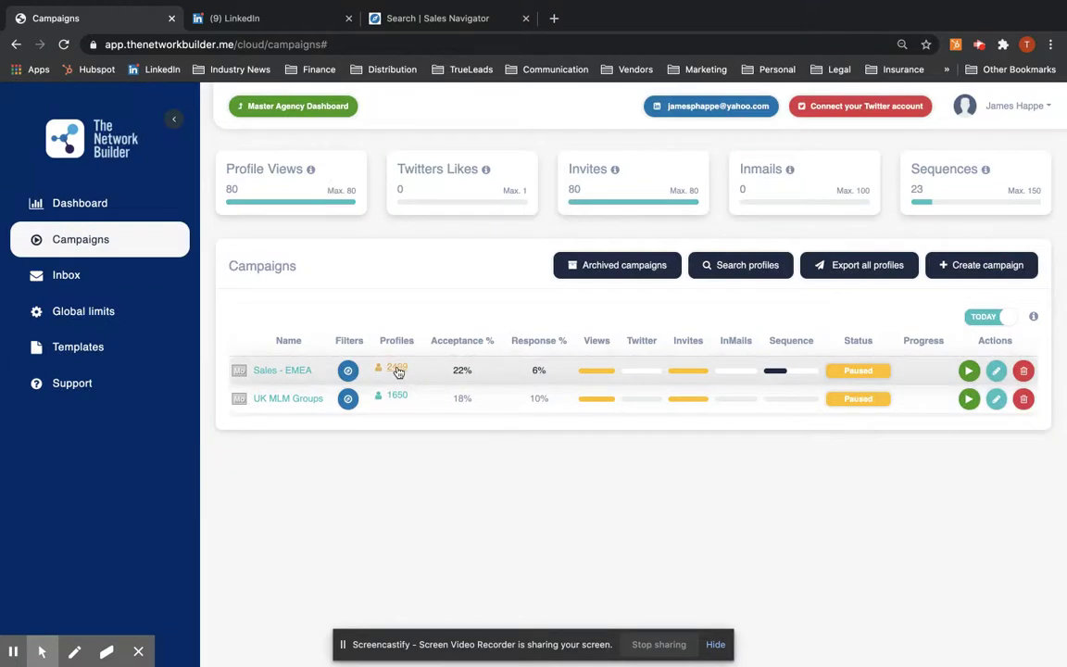
left_click(396, 369)
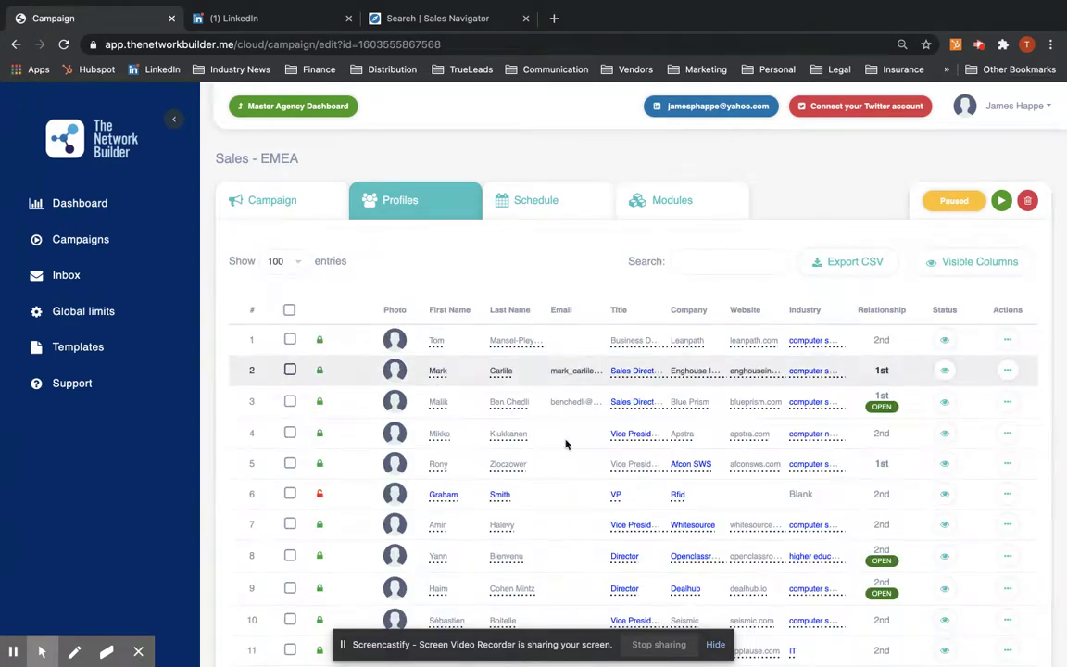
scroll(564, 440, "down", 2)
scroll(565, 444, "down", 4)
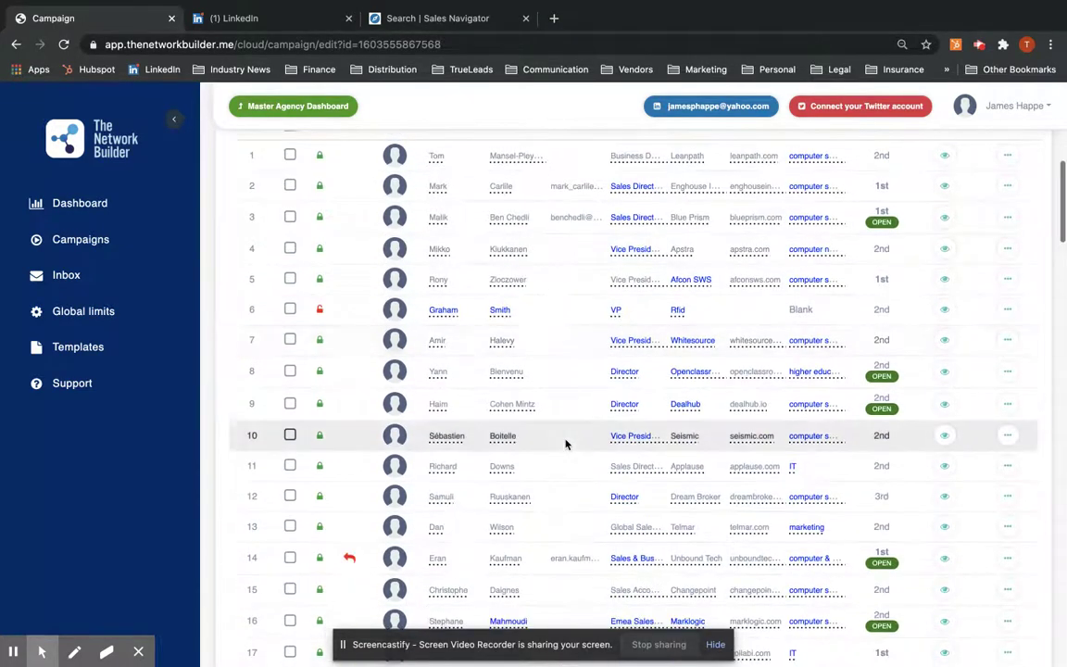
scroll(565, 444, "up", 5)
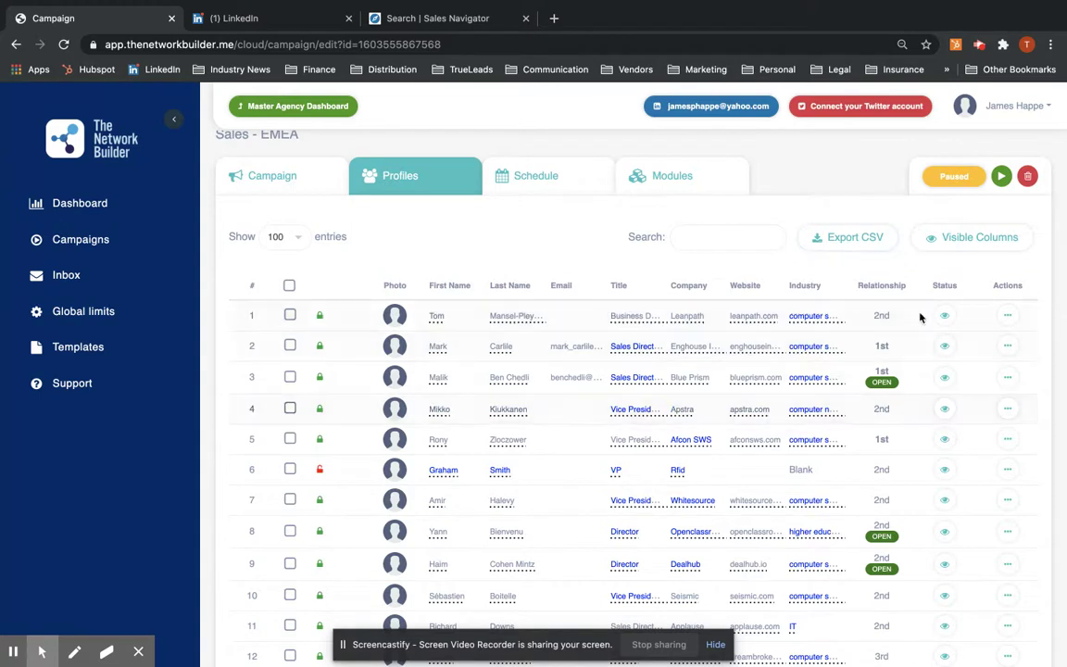
left_click(1007, 317)
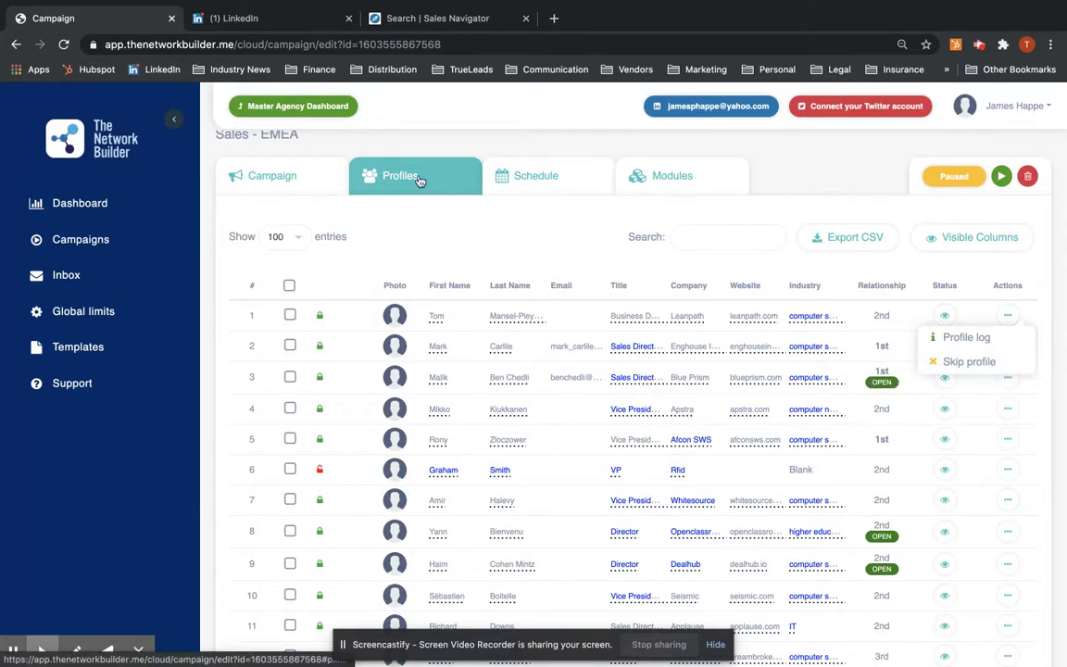
- In the campaign's schedule, keep the (GMT) Western Europe Time timezone and switch off Sunday and Saturday
left_click(527, 181)
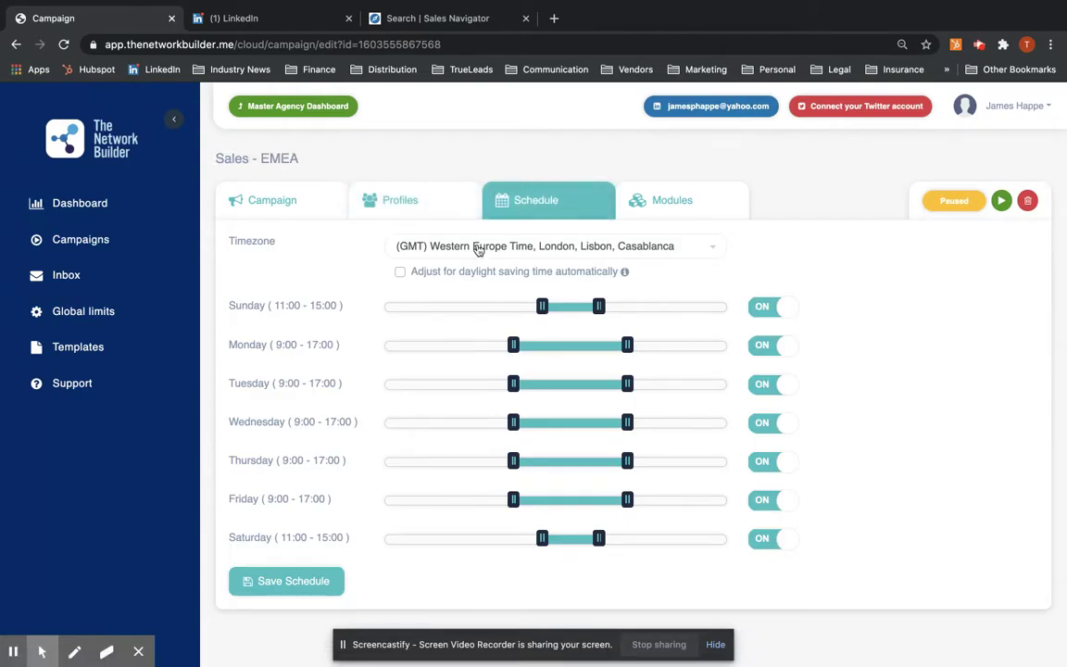
left_click(478, 248)
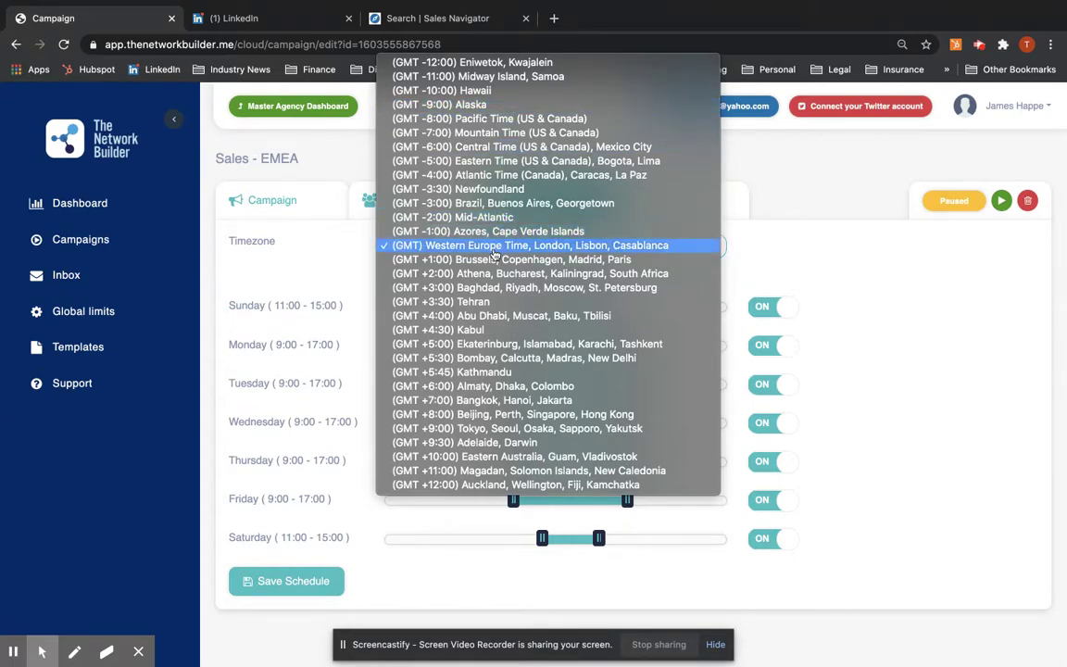
left_click(415, 244)
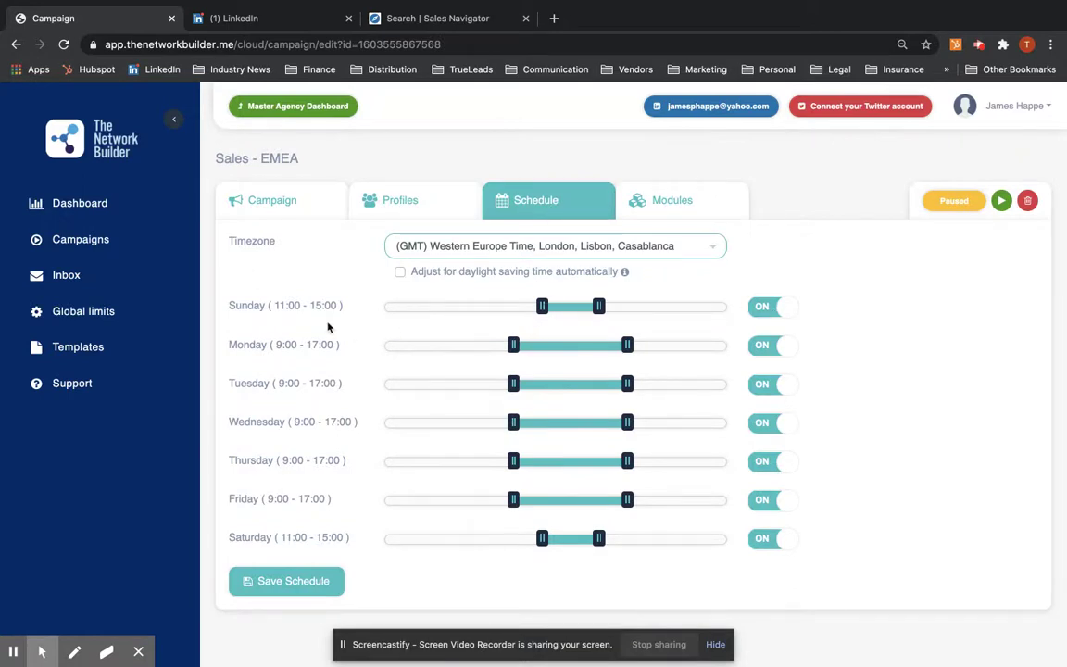
left_click(766, 305)
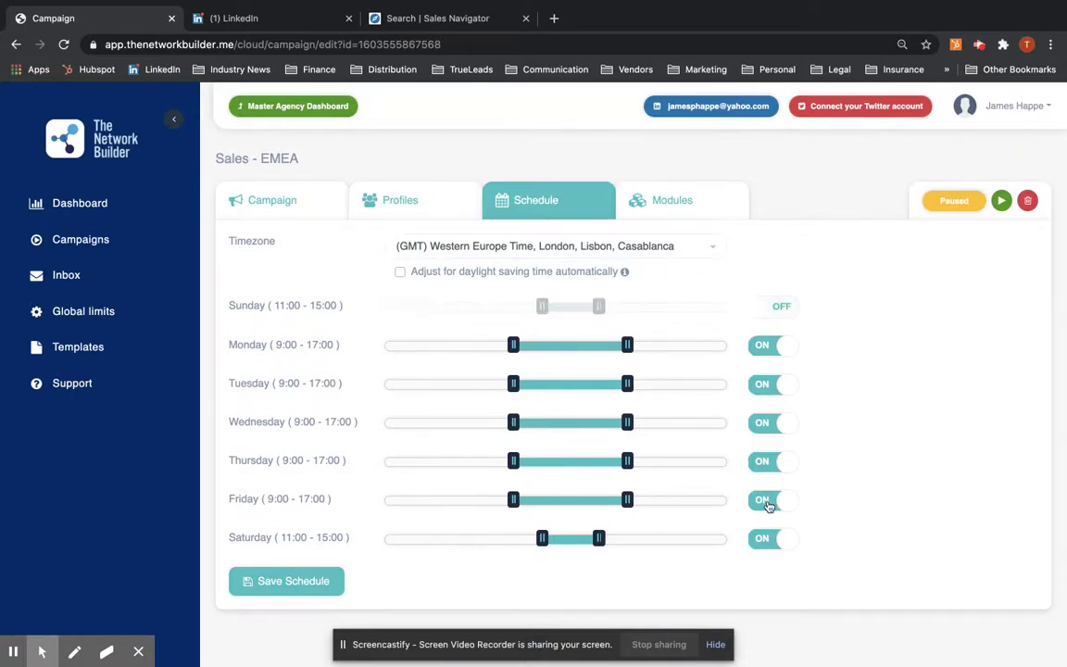
left_click(767, 542)
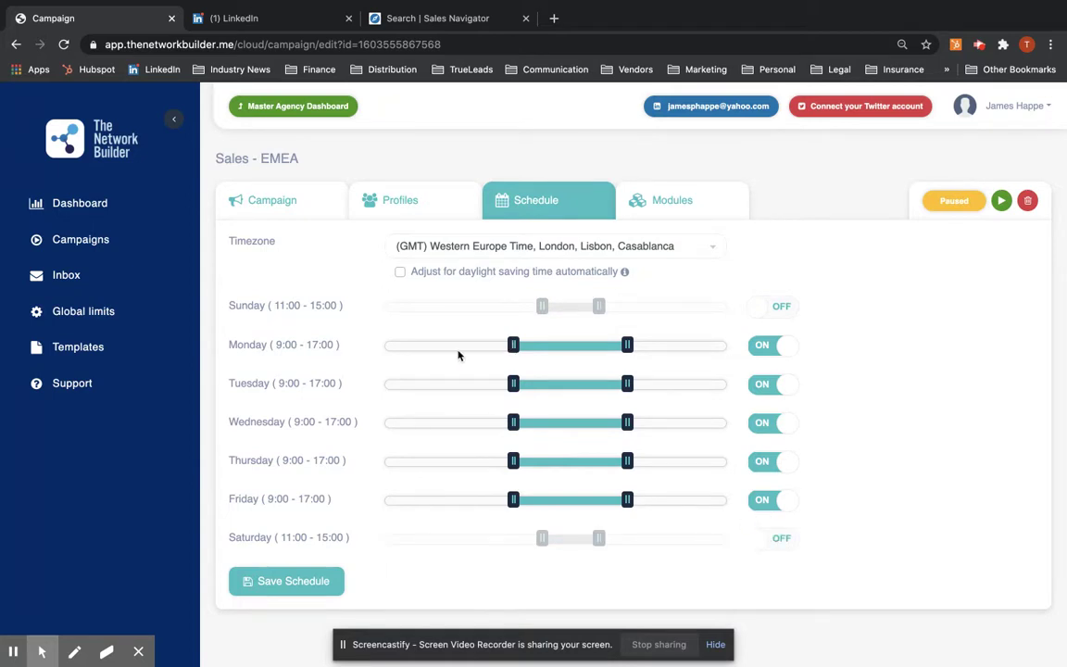
- Move the Monday and Tuesday start times in the schedule to 10:00
mouse_move(516, 346)
left_mouse_down()
mouse_move(500, 345)
mouse_move(509, 347)
left_mouse_up()
left_click_drag(513, 345, 527, 344)
left_click_drag(514, 384, 526, 384)
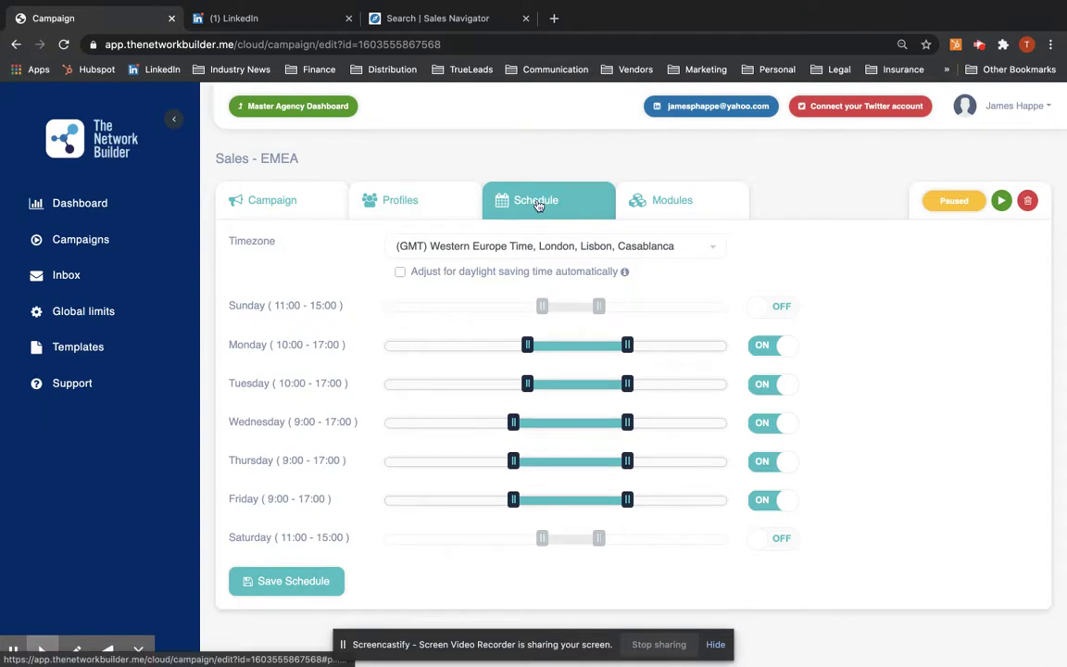
- Open the campaign's modules and try switching Profile Views and Profile Invites off and back on
right_click(672, 203)
left_click(672, 204)
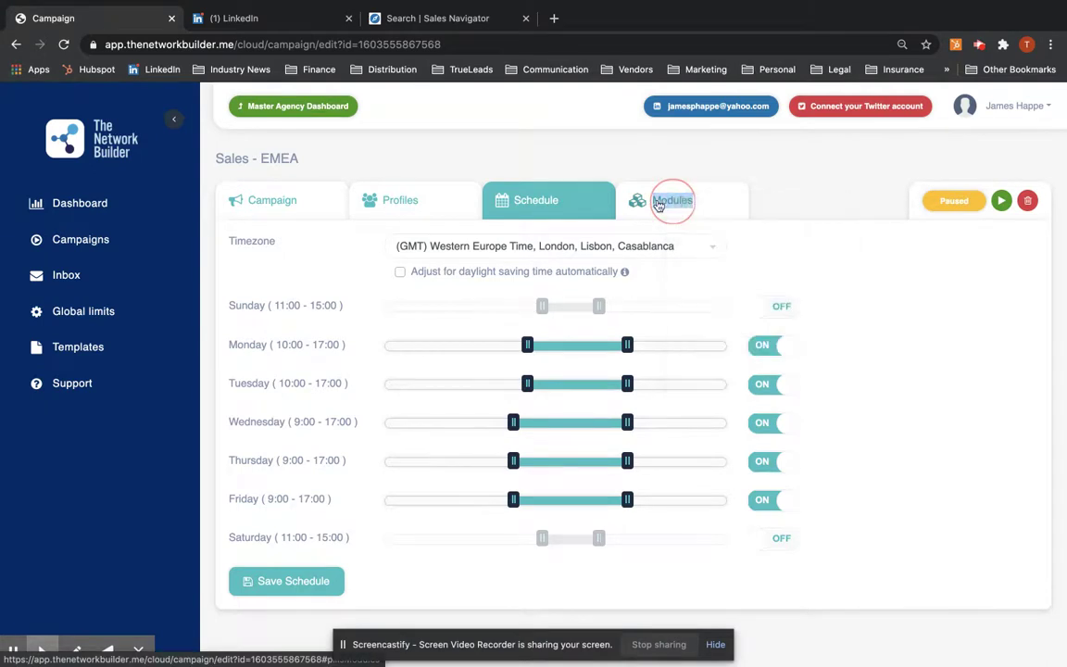
left_click(672, 203)
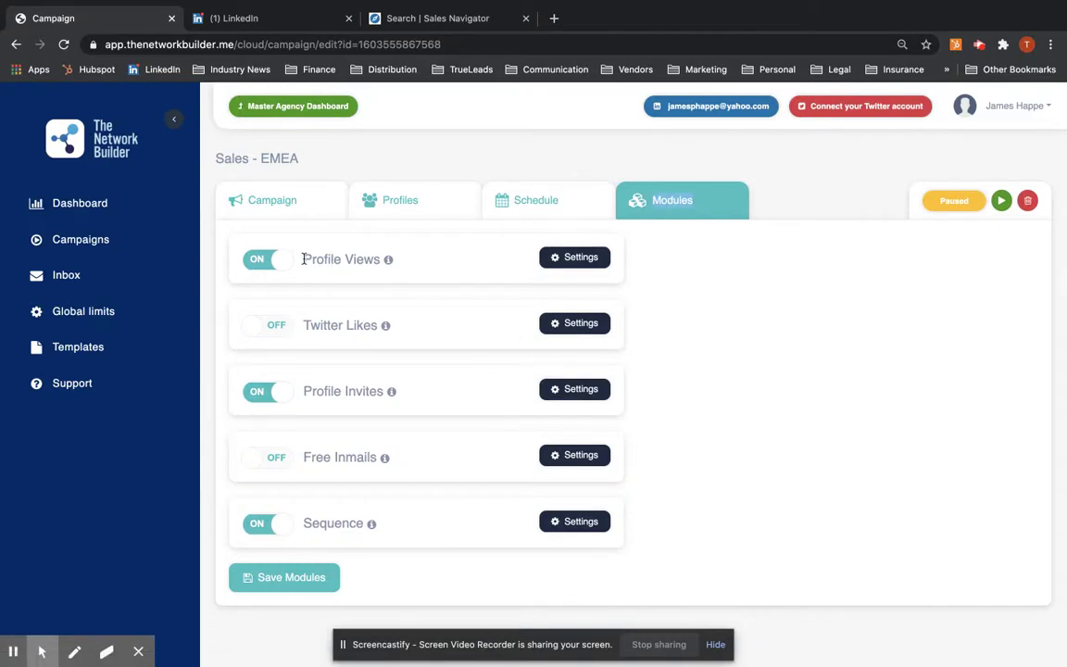
left_click(260, 265)
left_click(268, 267)
left_click(270, 395)
left_click(274, 395)
- Expand the Profile Invites settings, choose the Invite template and read through its invite message
left_click(576, 390)
scroll(638, 435, "down", 3)
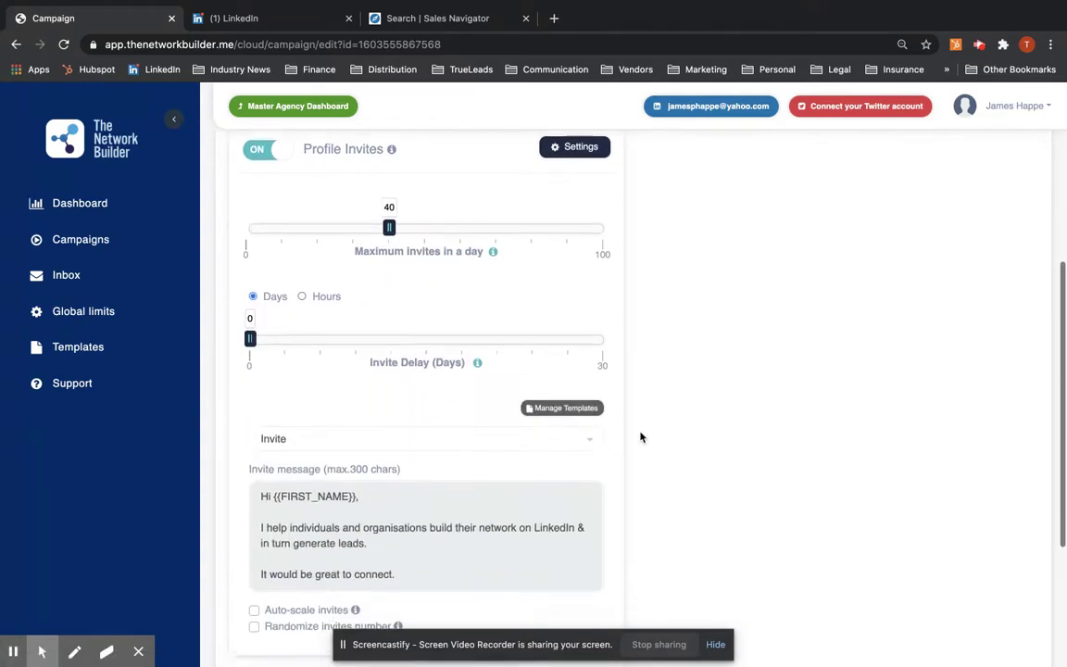
left_click(380, 422)
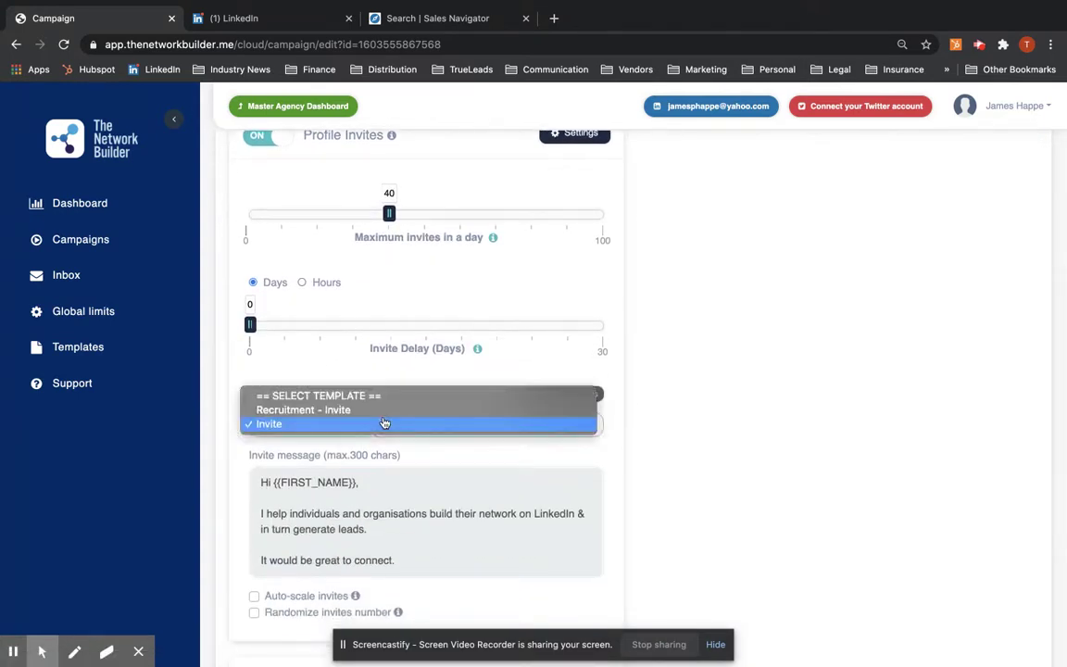
left_click(335, 425)
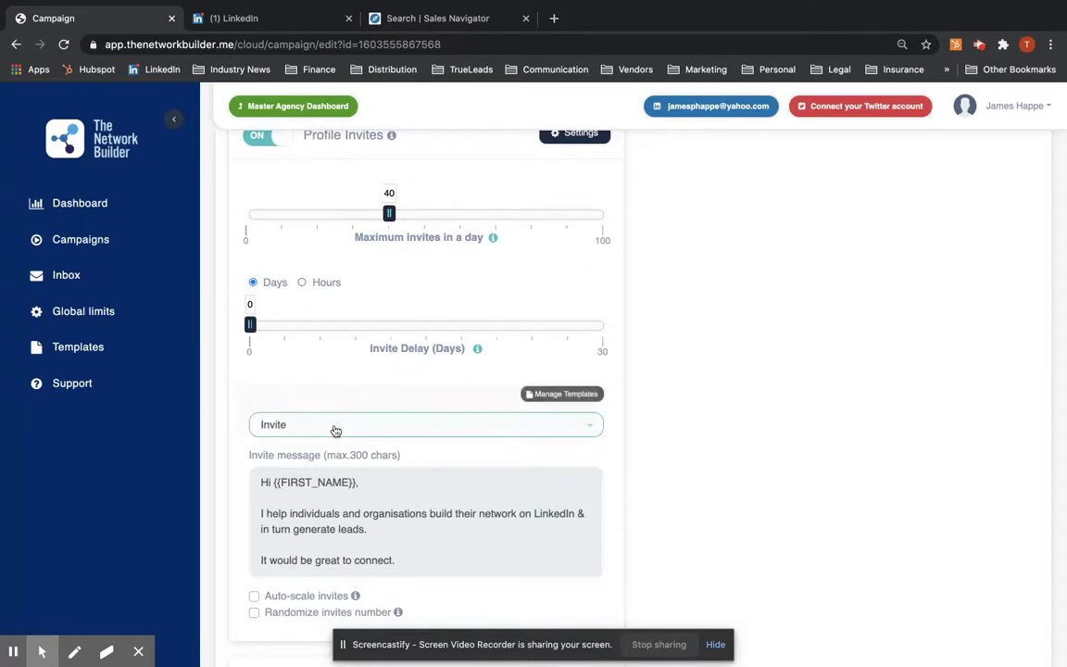
scroll(326, 514, "down", 1)
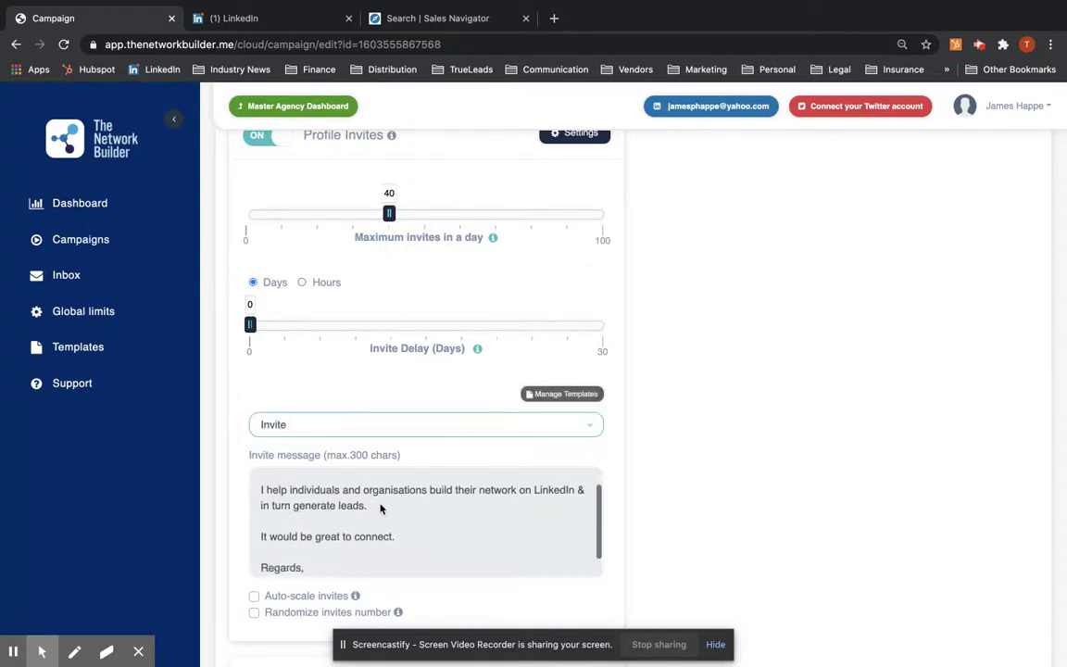
scroll(694, 374, "down", 5)
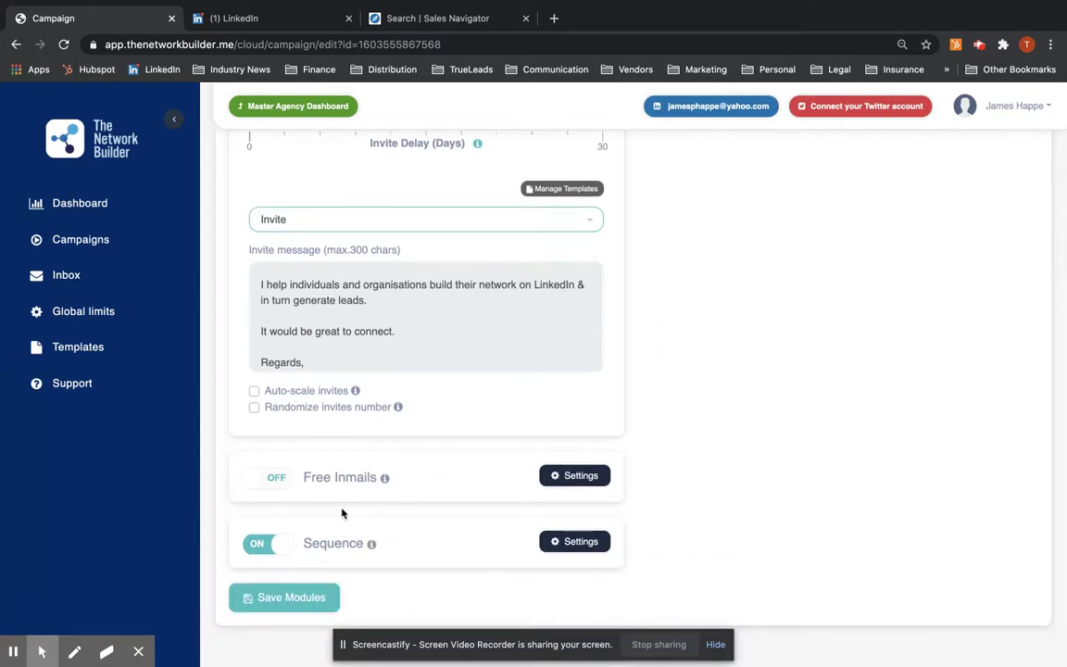
- Toggle the Sequence module off and back on, expand its settings and choose the First Message template for the opening step
left_click(267, 546)
left_click(271, 550)
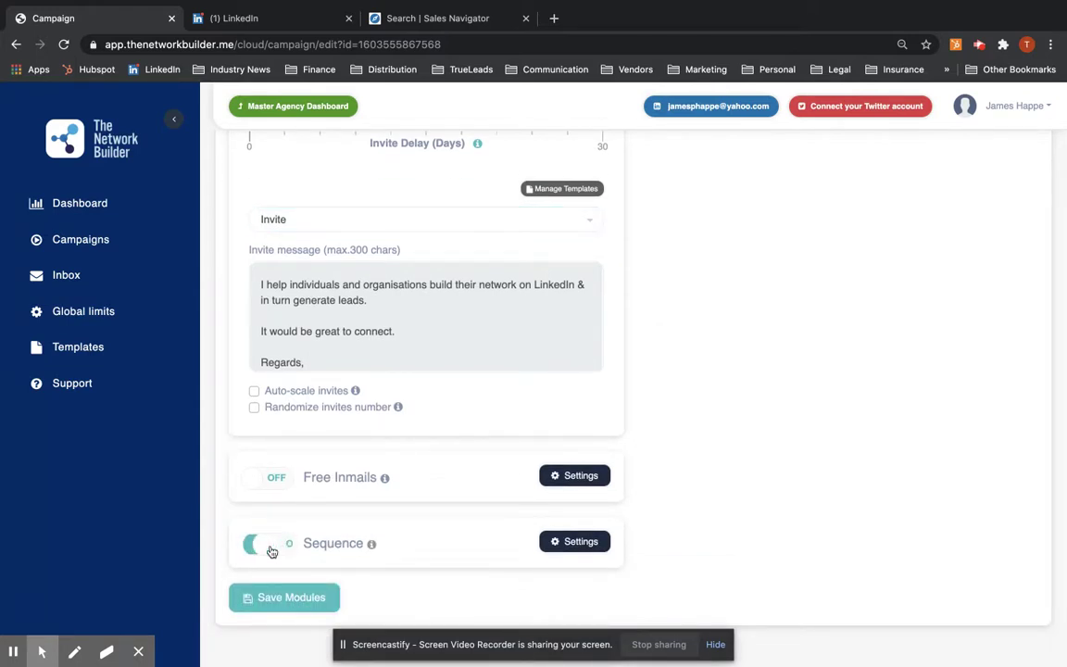
left_click(598, 539)
scroll(667, 464, "down", 5)
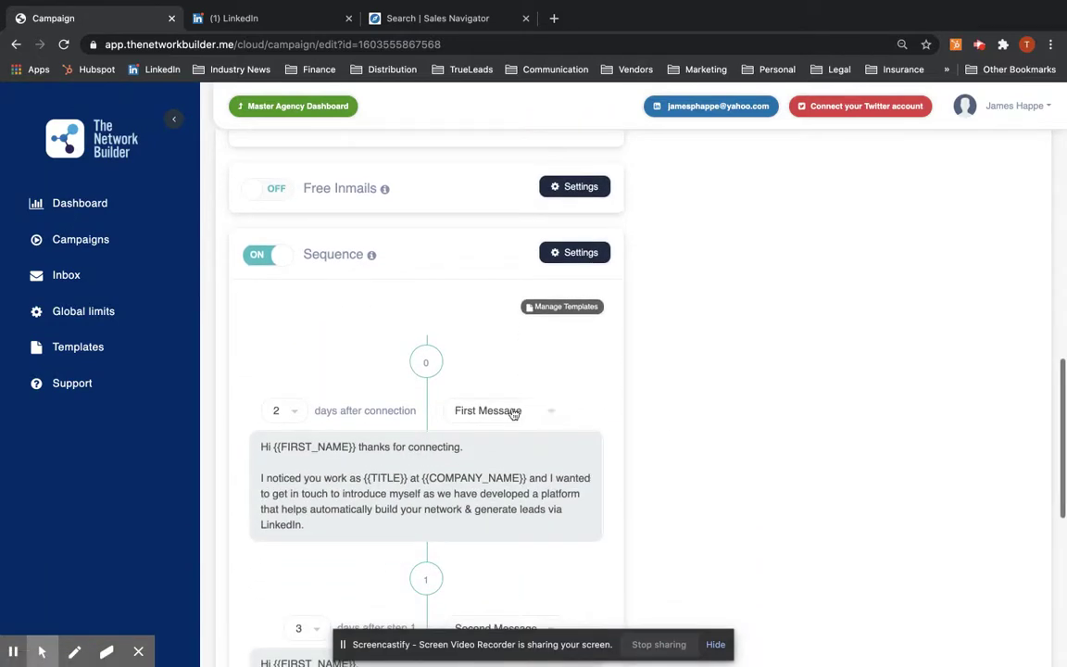
left_click(512, 410)
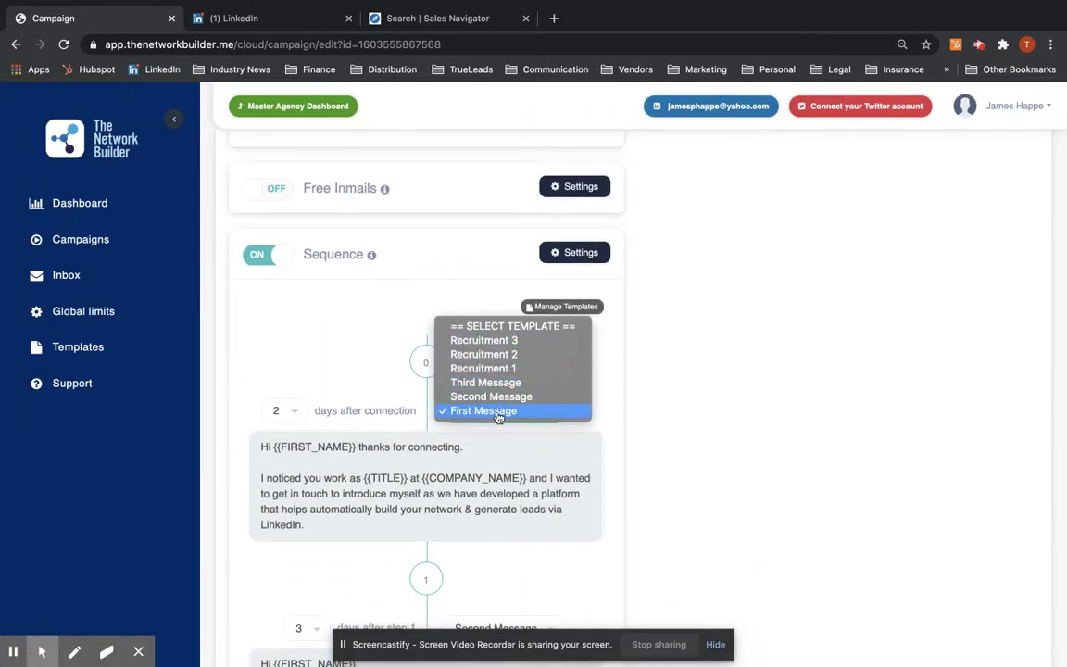
left_click(497, 414)
- Set the first message to go out 2 days after connection and read its text to the end
scroll(638, 441, "down", 1)
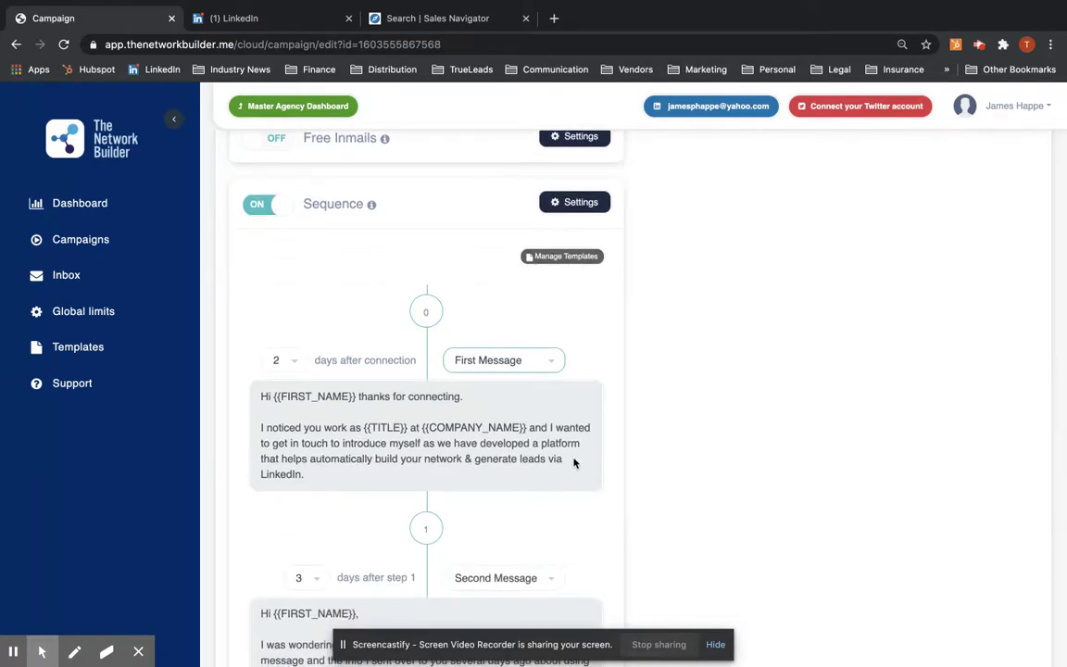
left_click(279, 360)
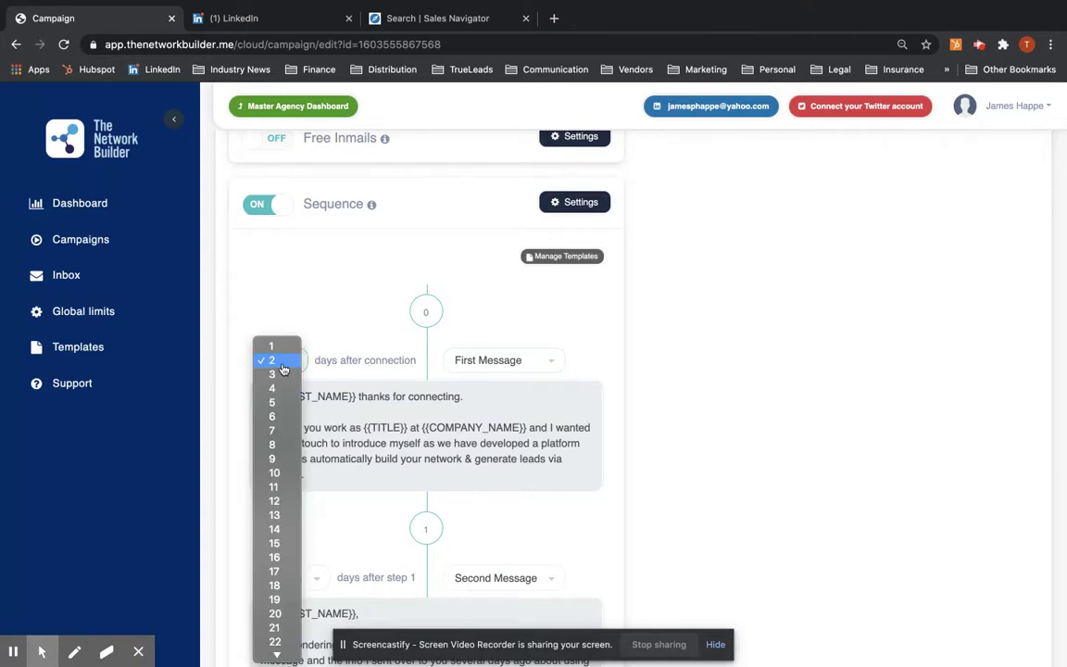
left_click(281, 362)
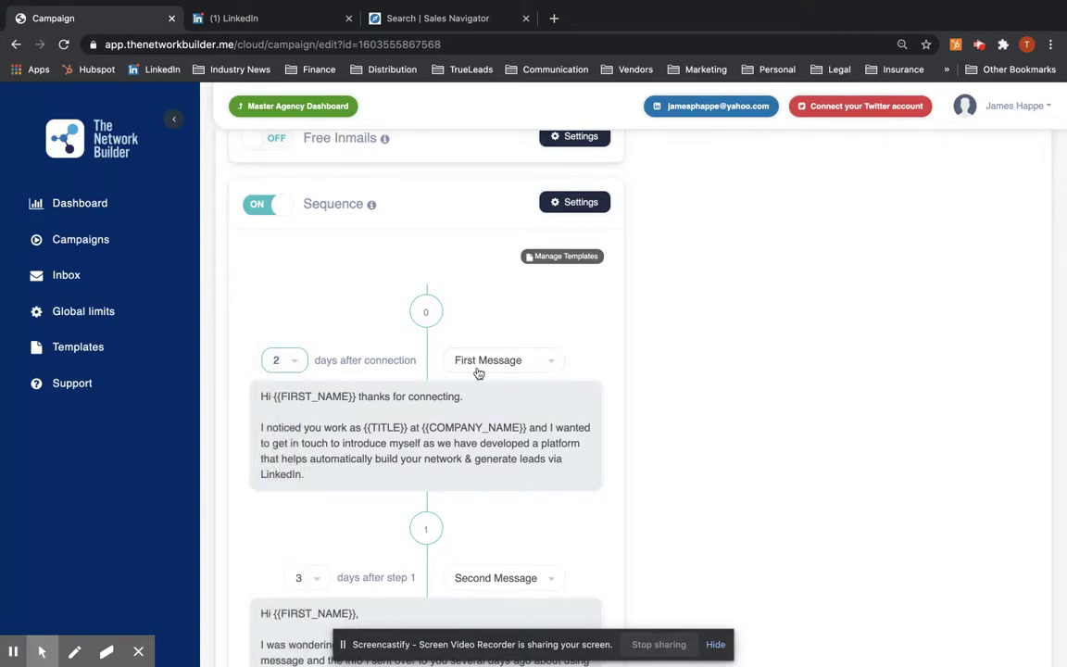
scroll(347, 466, "down", 5)
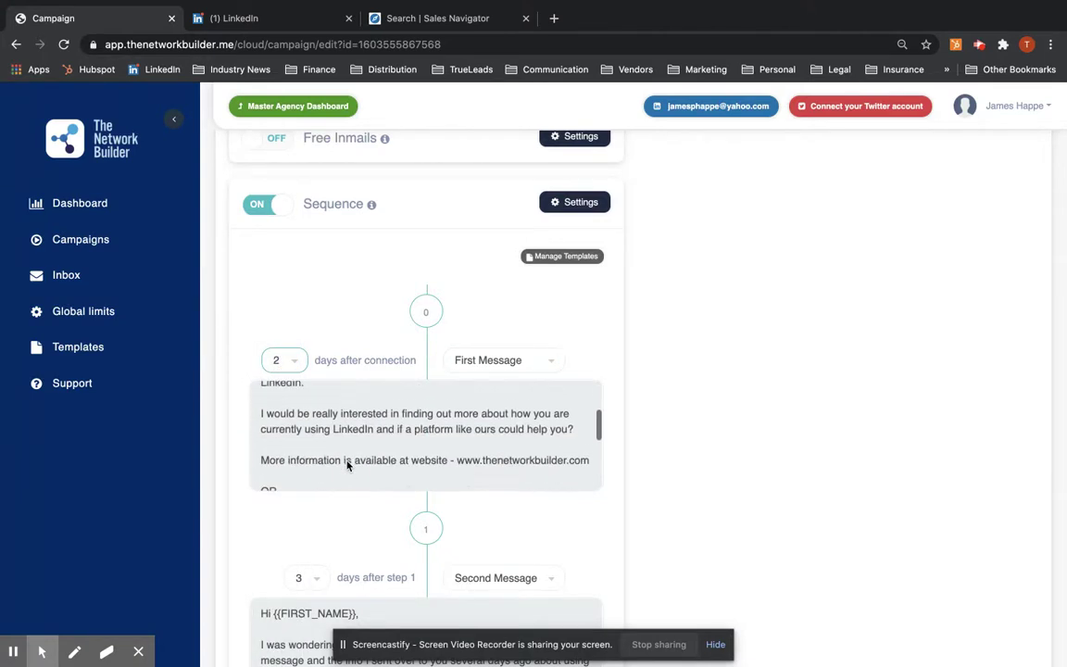
scroll(347, 466, "down", 2)
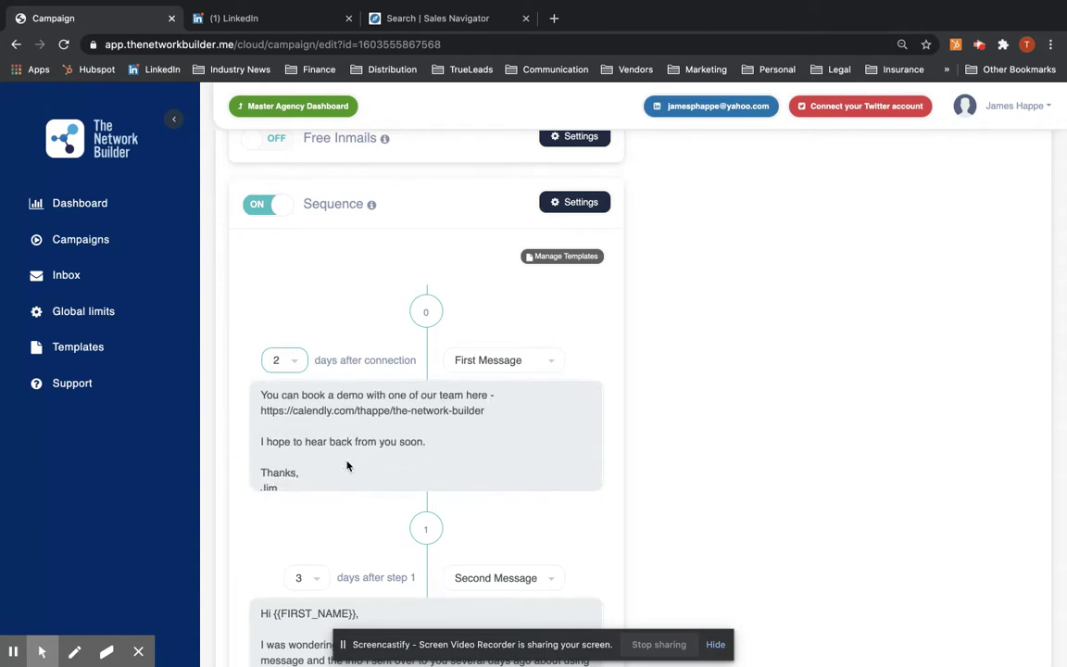
scroll(662, 353, "down", 2)
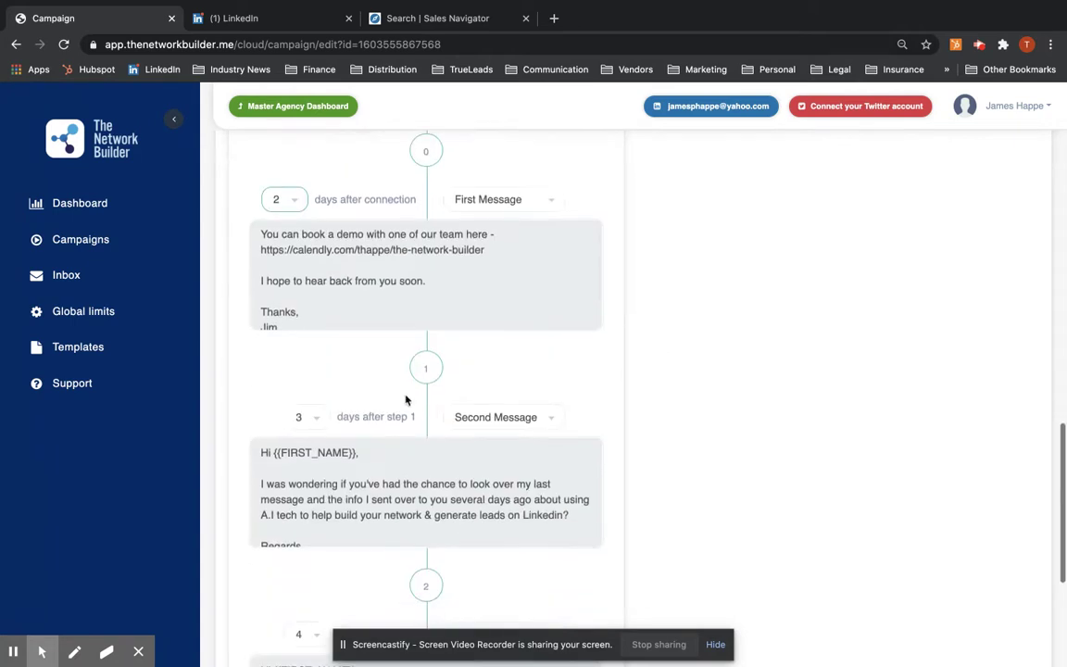
- Set the second message's delay to 3 days after step 1 and add another step after the third message
left_click(314, 422)
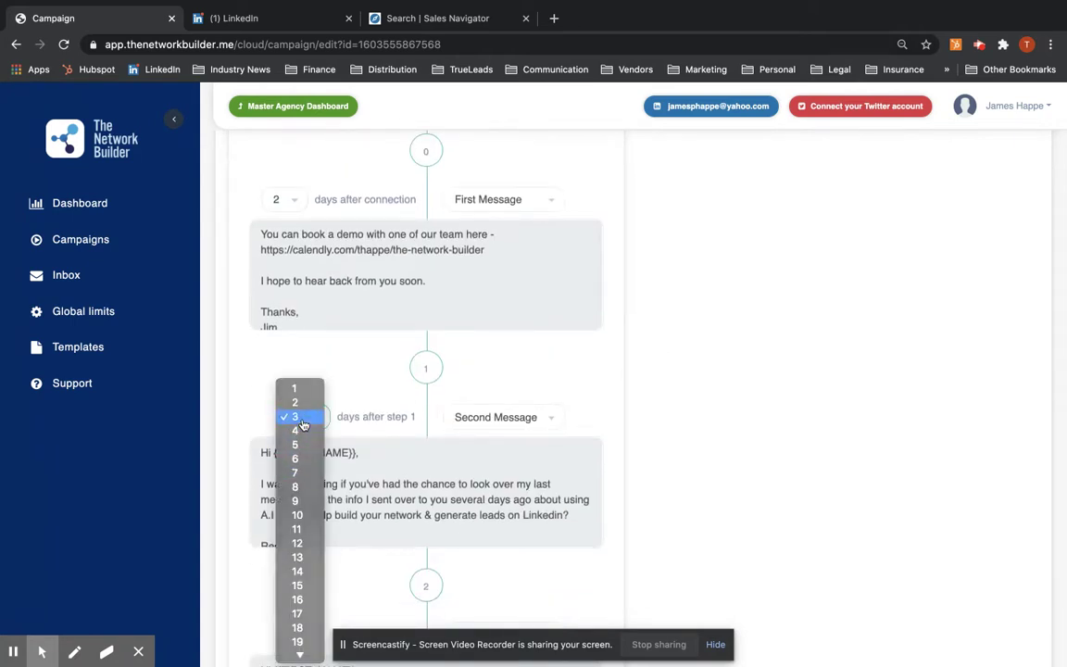
left_click(302, 418)
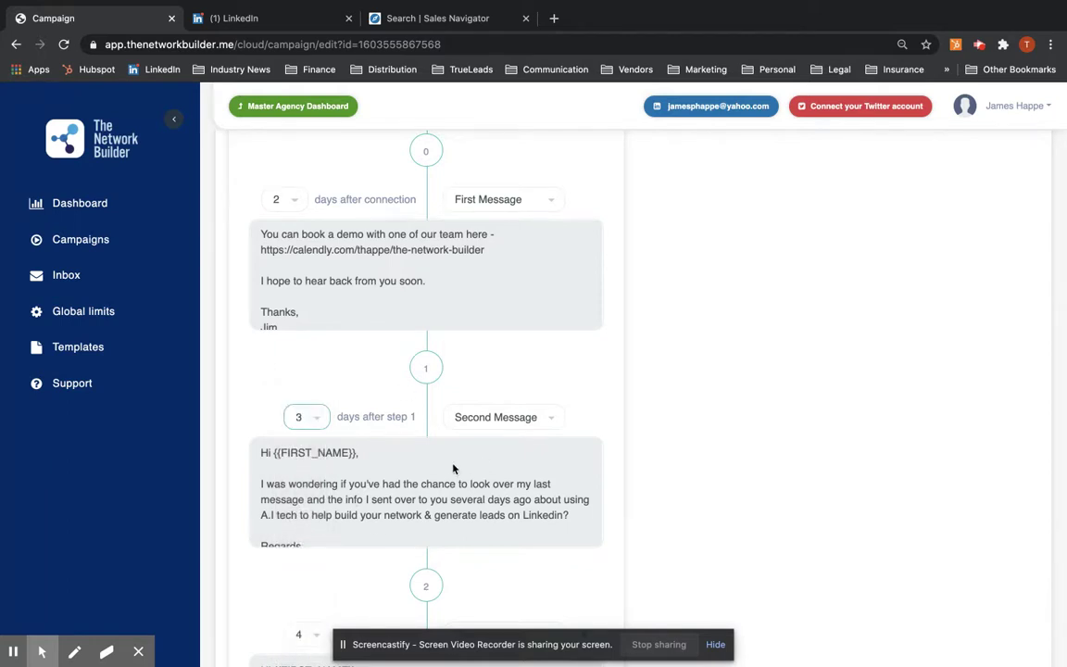
scroll(626, 381, "down", 3)
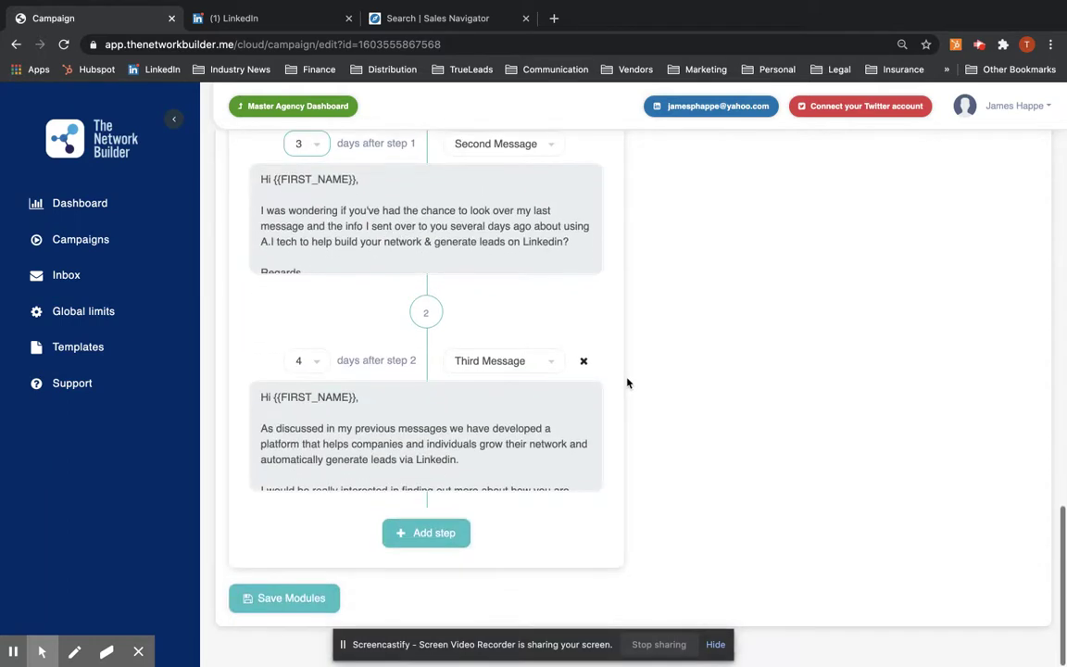
left_click(414, 532)
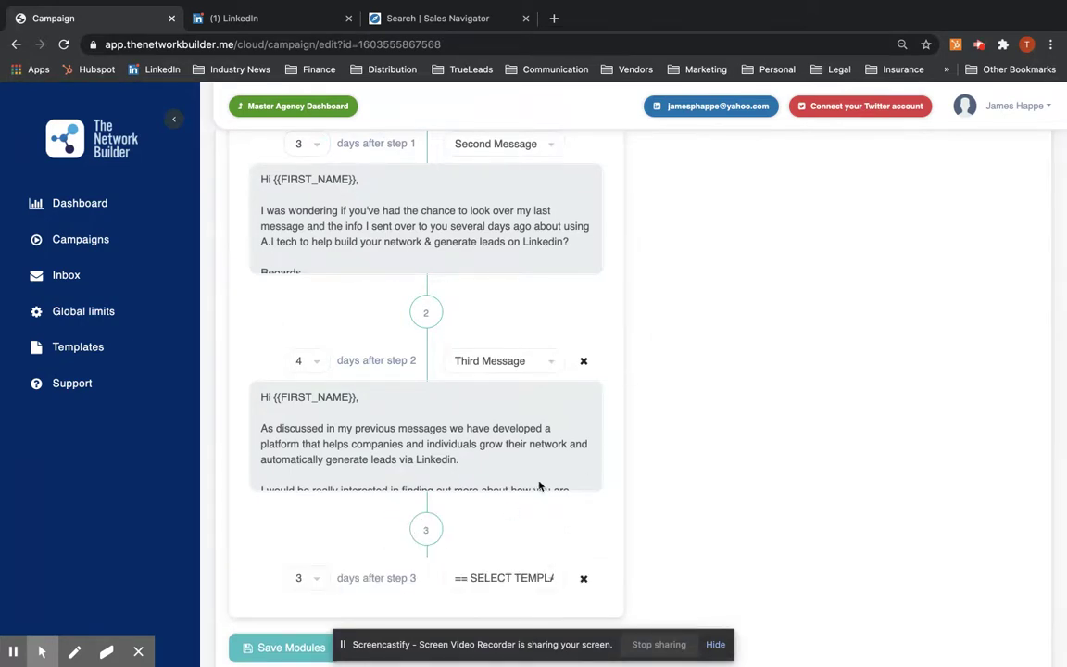
- Collapse the Sequence settings and go back to the Sales - EMEA campaign's general settings
scroll(663, 380, "up", 2)
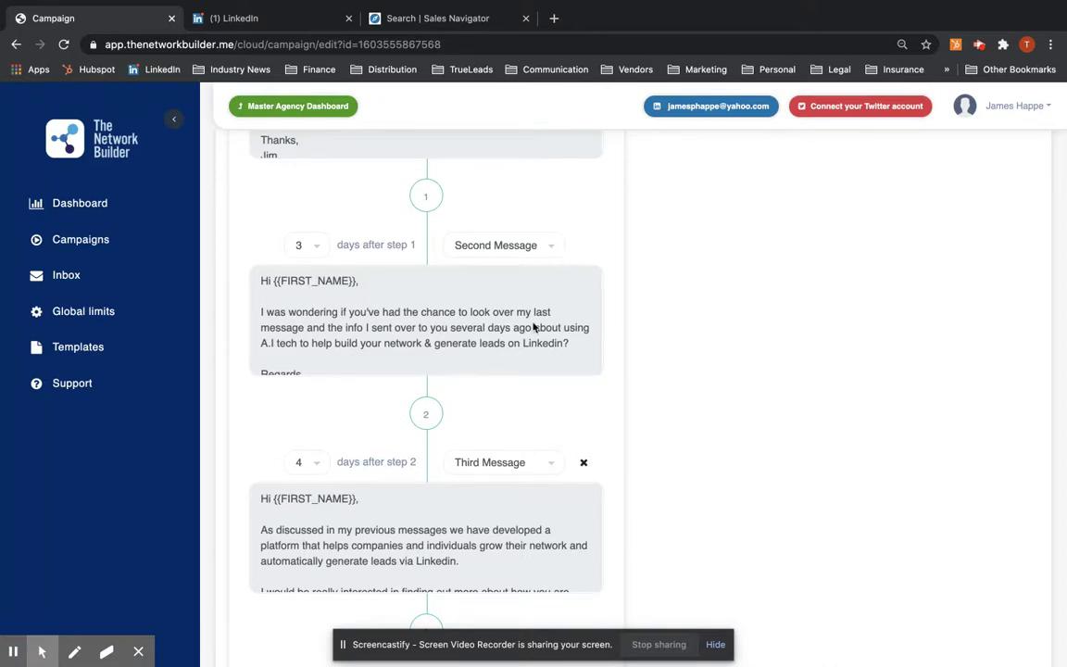
scroll(609, 266, "up", 7)
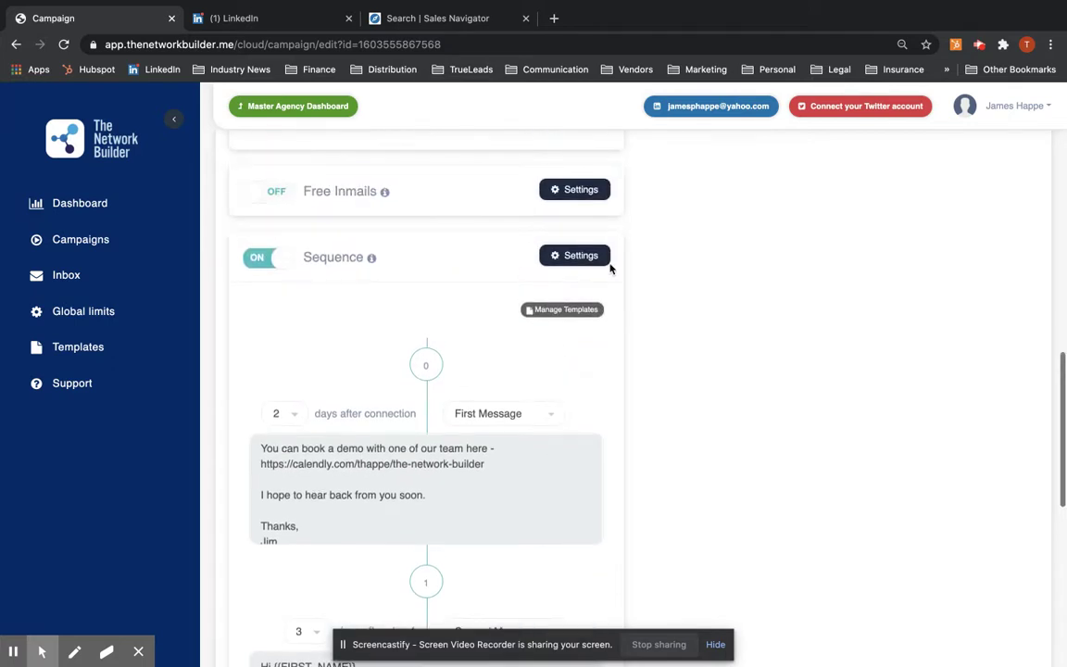
left_click(587, 256)
scroll(675, 255, "up", 8)
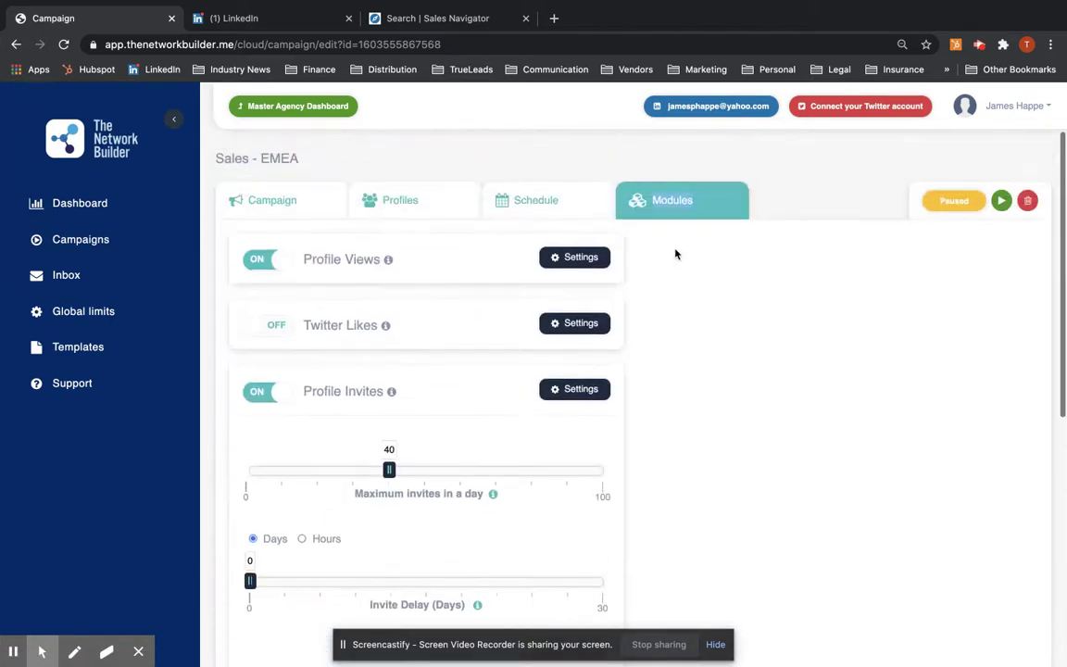
left_click(300, 202)
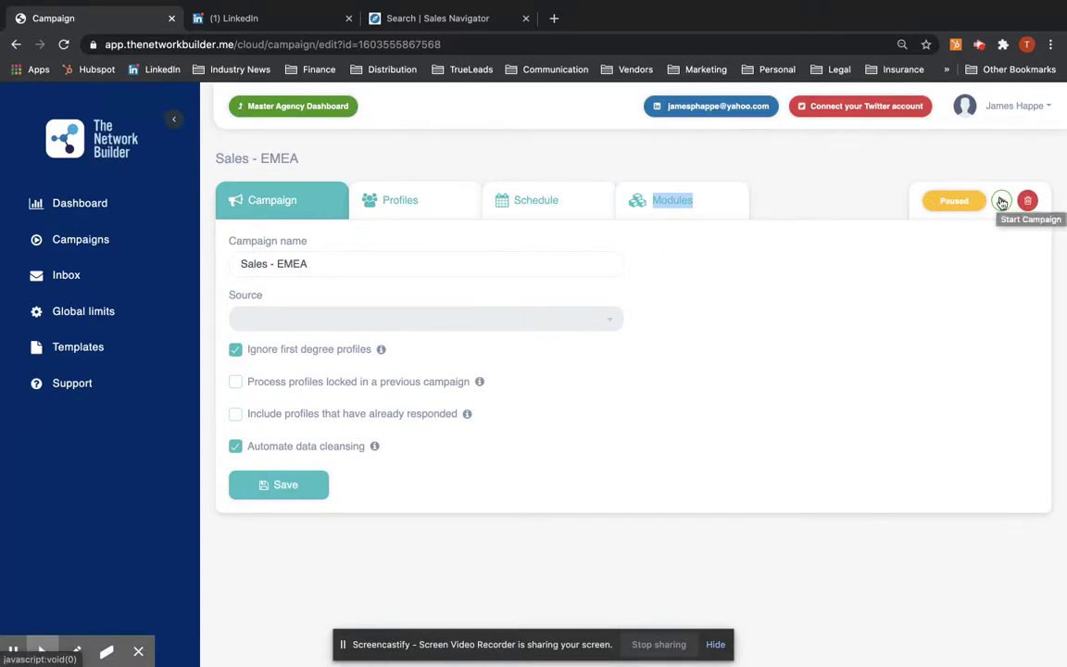
- Start the paused Sales - EMEA campaign and return to the campaigns list
left_click(1001, 201)
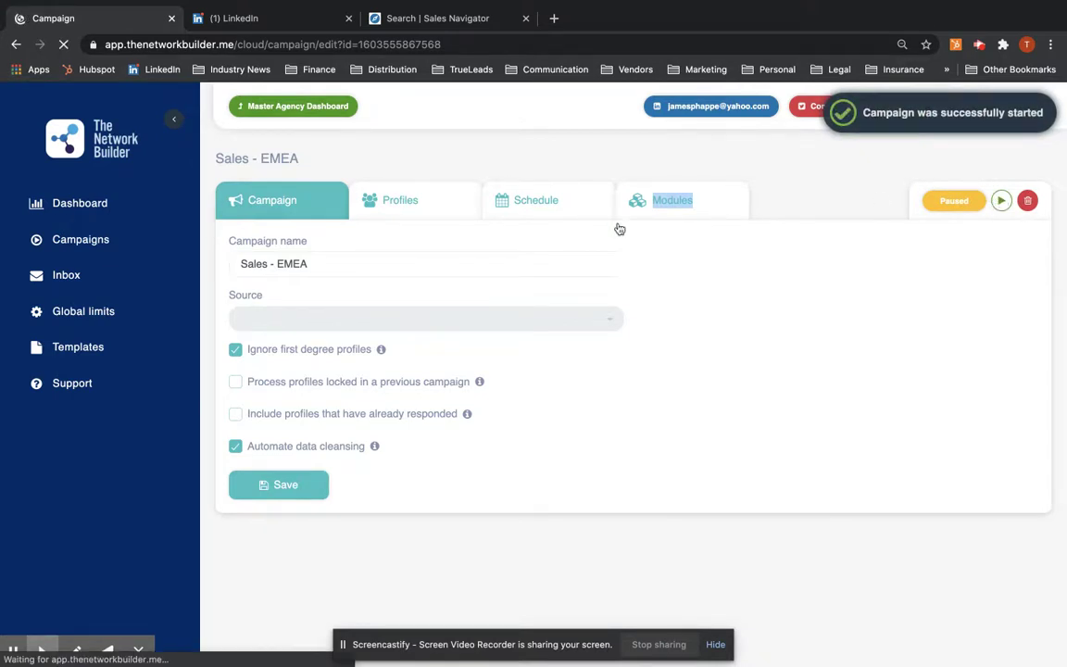
left_click(115, 244)
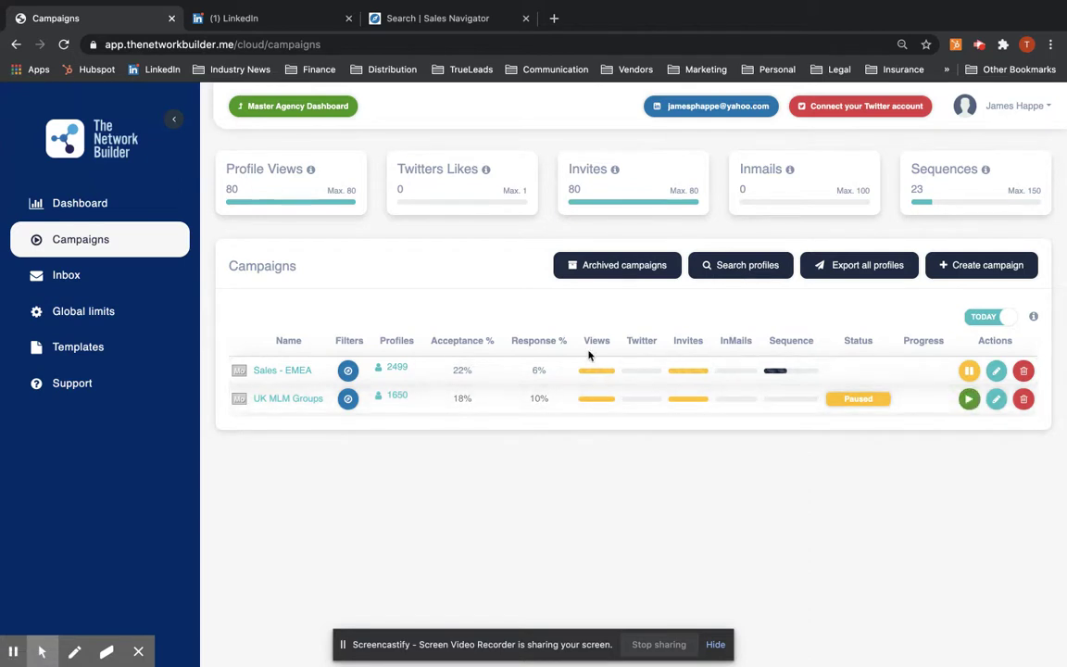
- Open the newest conversation in the inbox and read its invite note and first sequence message
left_click(80, 277)
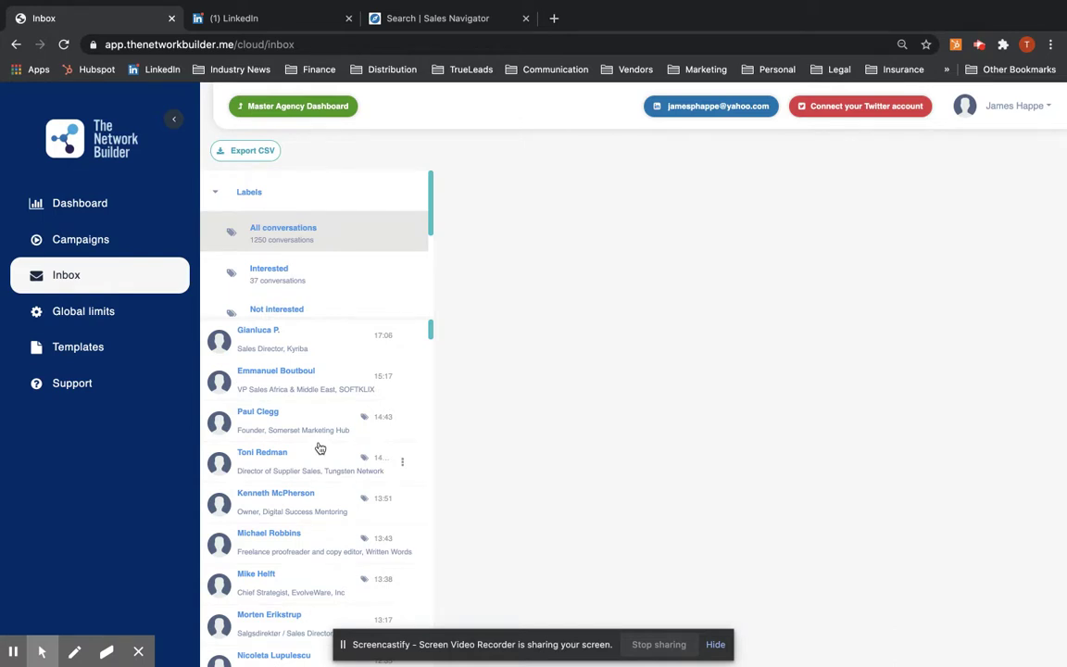
left_click(281, 351)
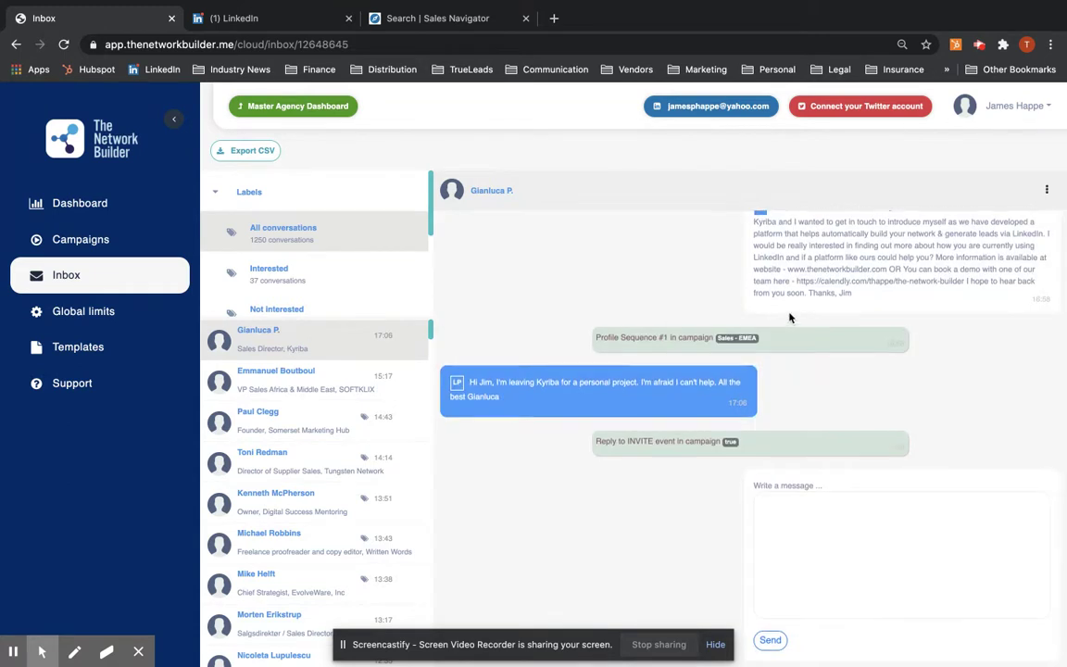
scroll(788, 318, "up", 5)
scroll(789, 318, "down", 2)
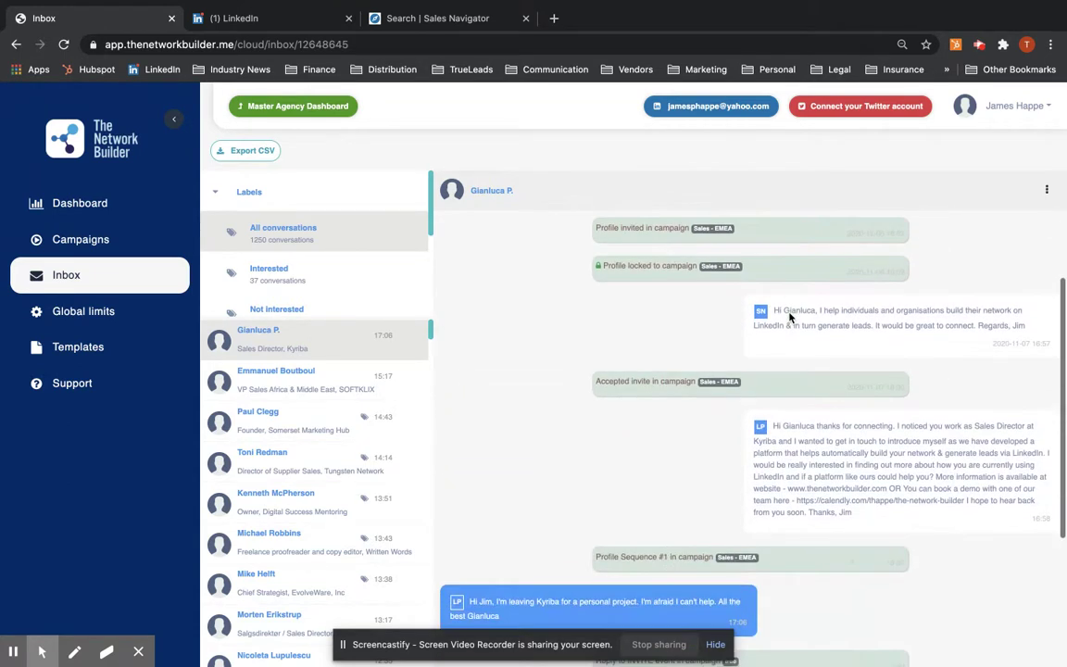
left_click_drag(774, 307, 956, 327)
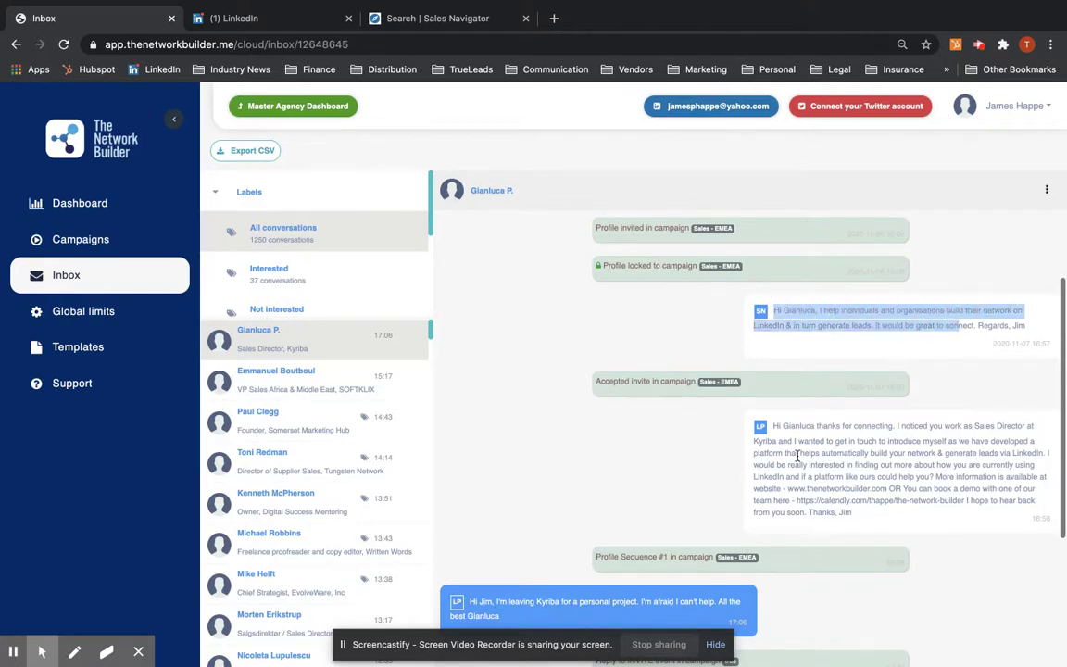
left_click_drag(773, 426, 840, 501)
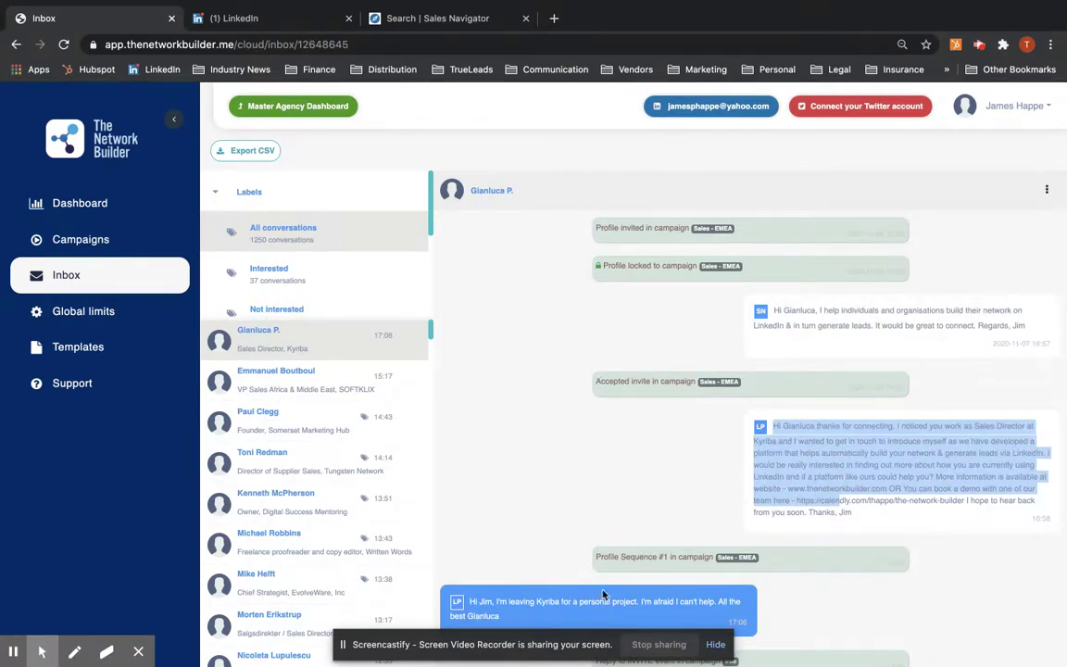
- Read the contact's reply in the newest conversation and label the conversation as Not interested
scroll(602, 594, "down", 1)
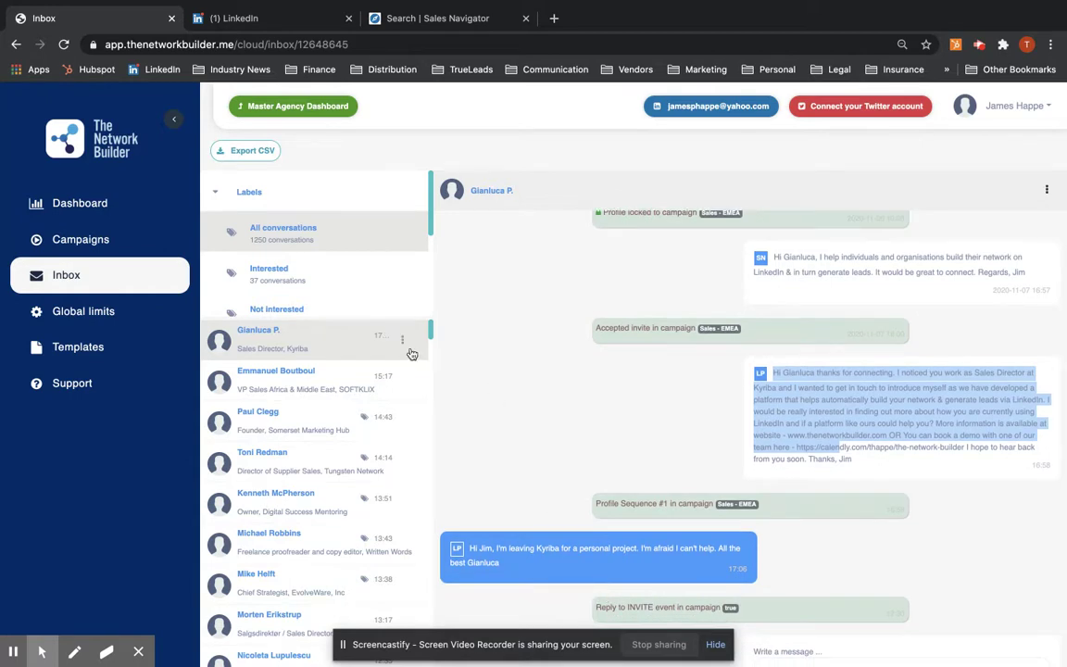
left_click(402, 342)
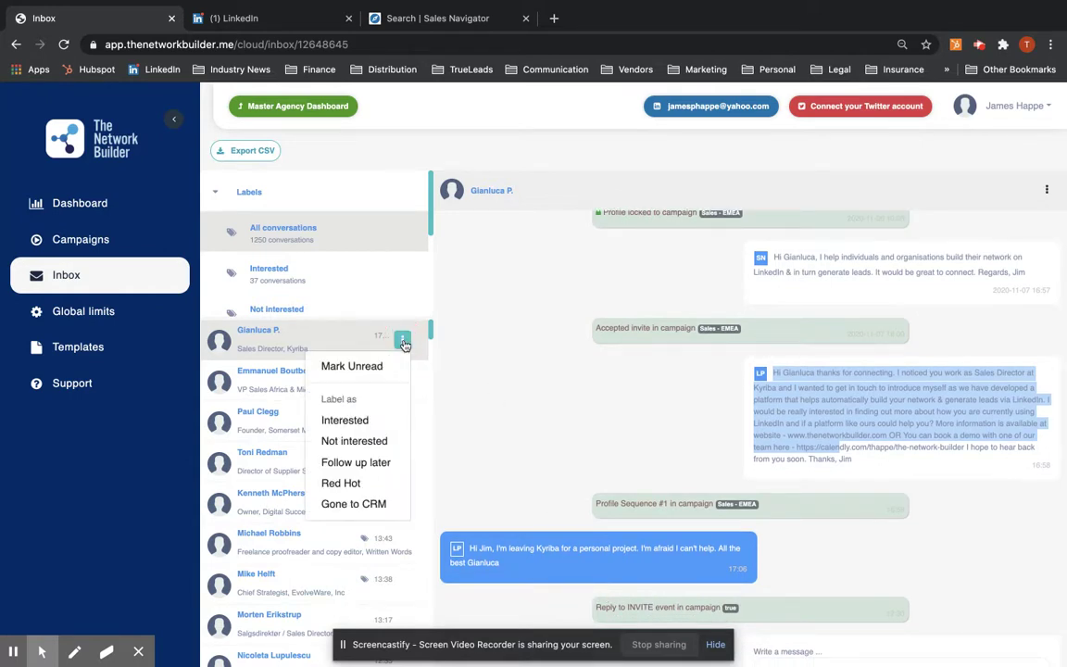
left_click(359, 443)
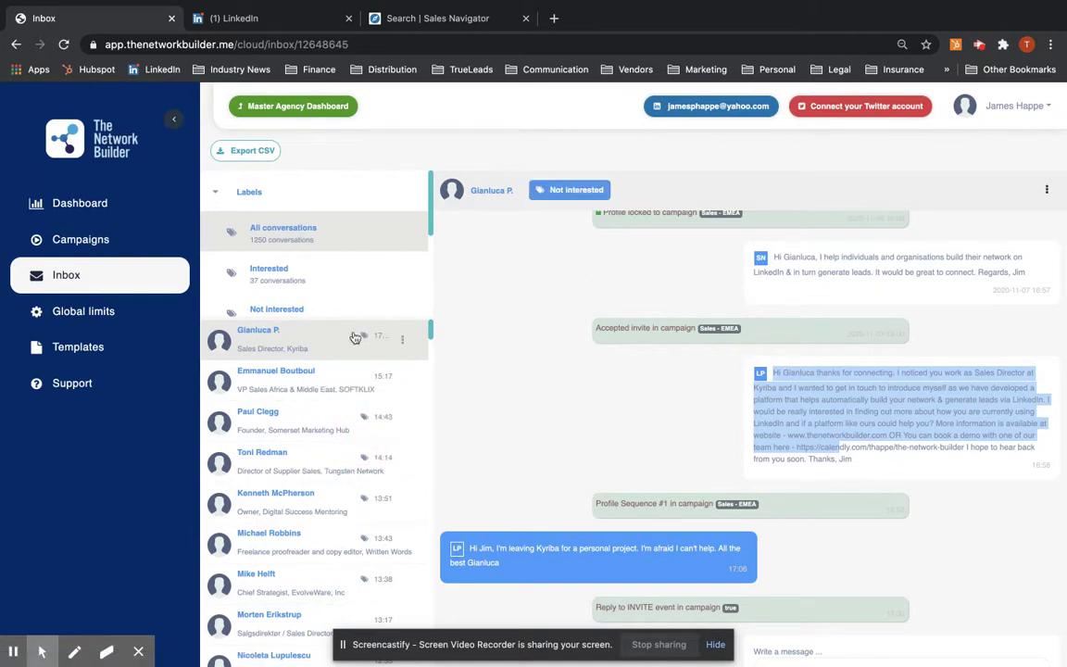
- Filter the inbox to conversations labelled Interested and read through the exchange in the newest one
left_click(270, 278)
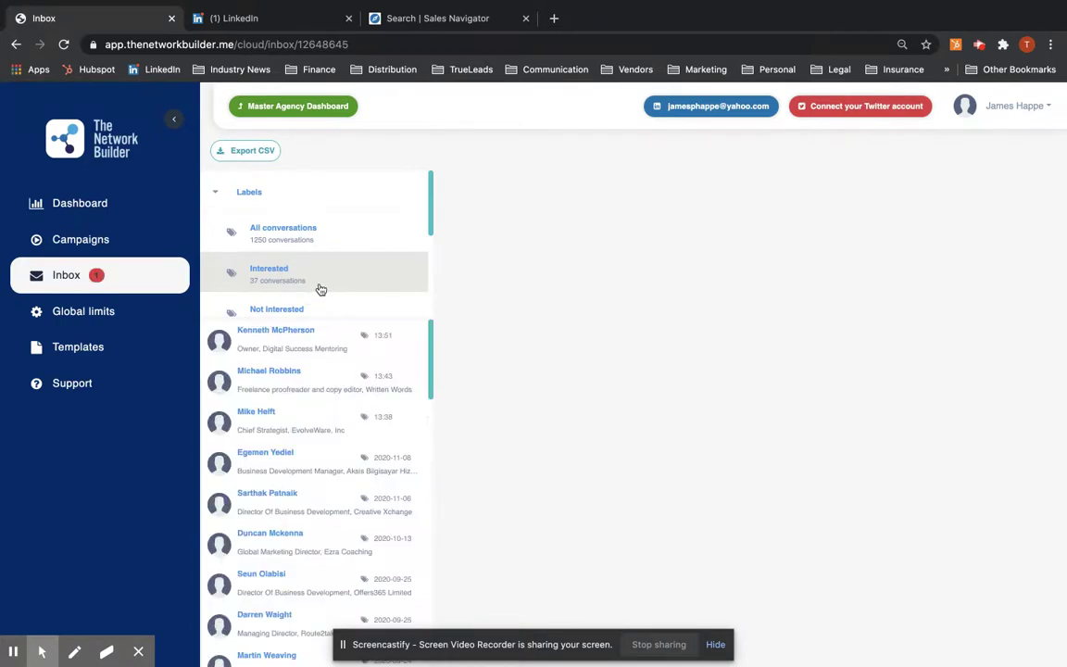
left_click(274, 343)
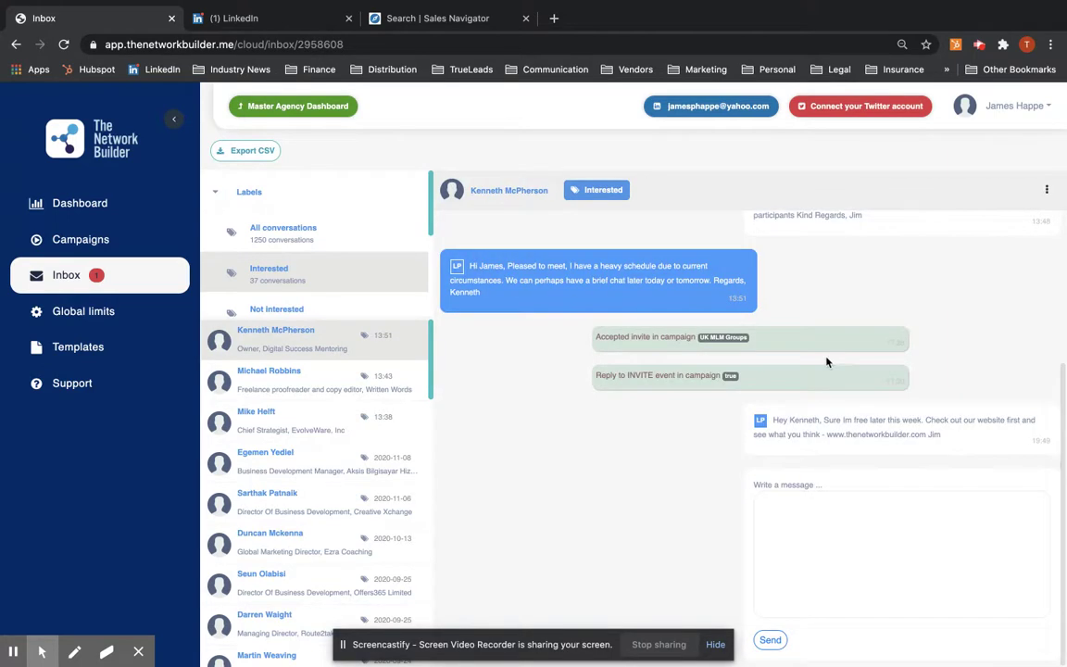
scroll(825, 360, "up", 3)
scroll(826, 361, "down", 2)
- Start a reply with "HI" and the contact's first name, and show the conversation's label and CRM options
left_click(805, 520)
type("Hi")
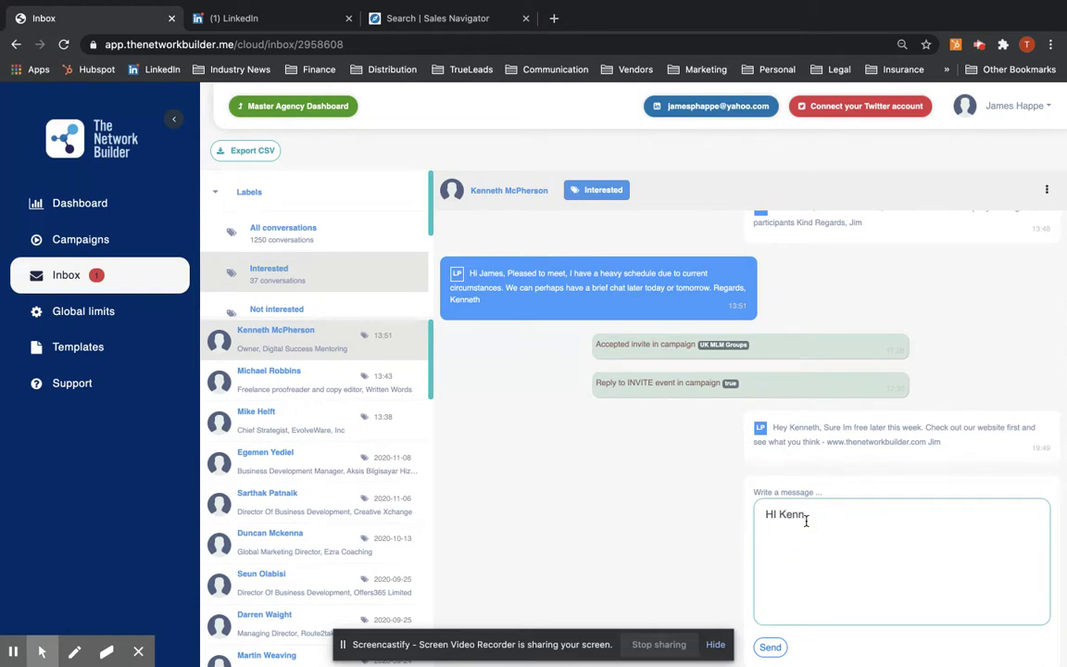
left_click(792, 538)
left_click(1046, 189)
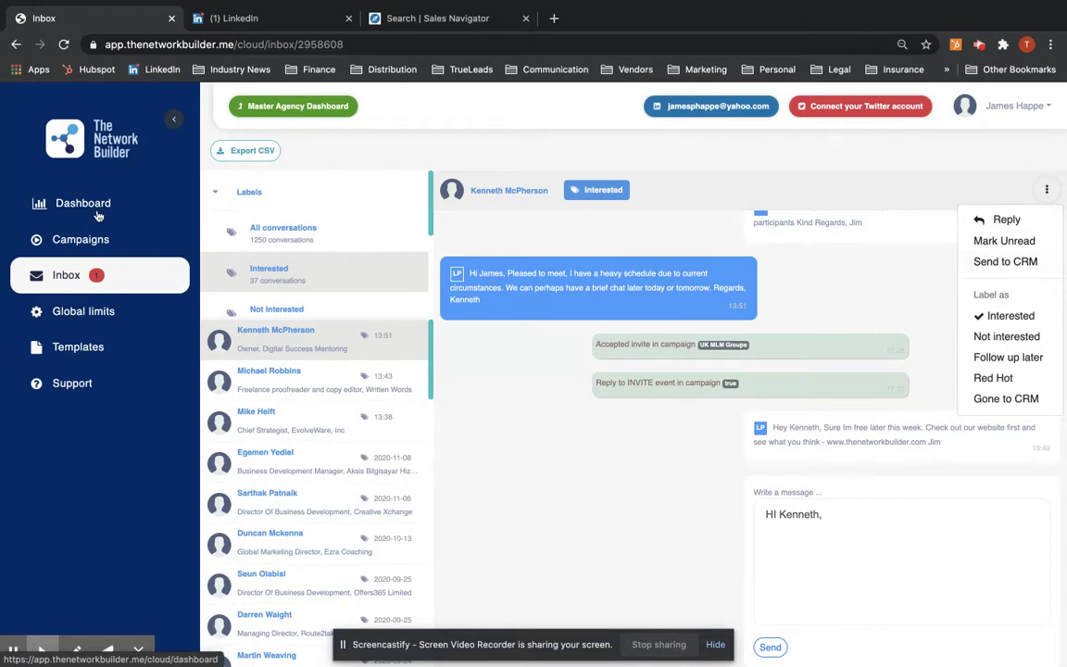
- Open the global limits for all campaigns and examine the maximum profile views within 24 hours
left_click(79, 316)
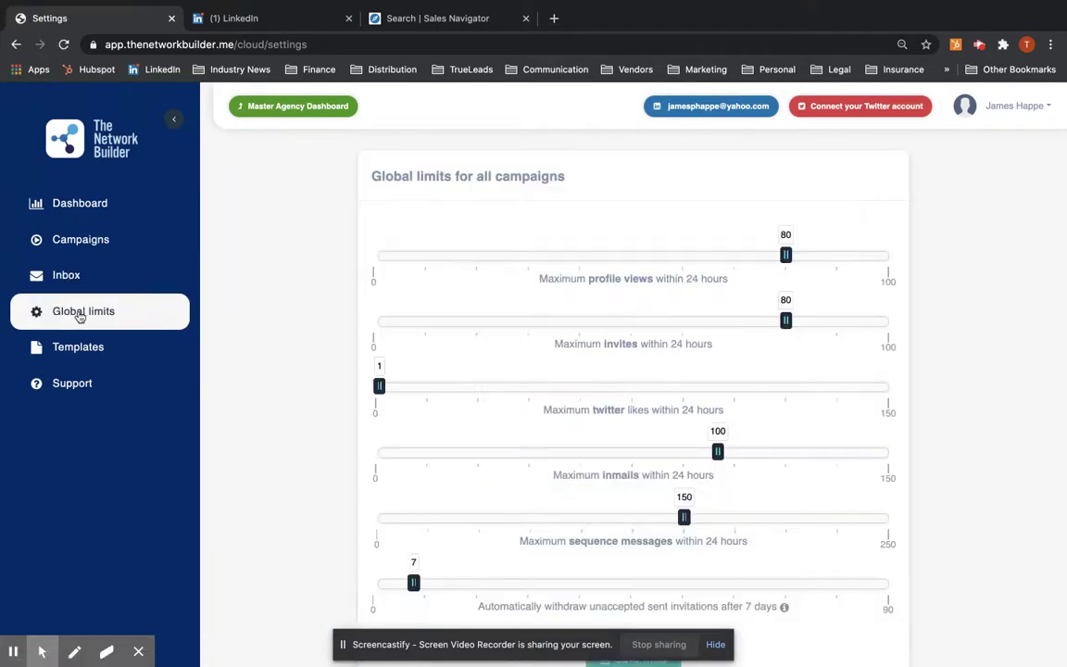
mouse_move(785, 254)
left_mouse_down()
mouse_move(862, 255)
mouse_move(786, 260)
left_mouse_up()
left_click(790, 256)
- Examine the remaining global limits and the first domains in the global blacklist, and return to the dashboard
scroll(672, 407, "down", 5)
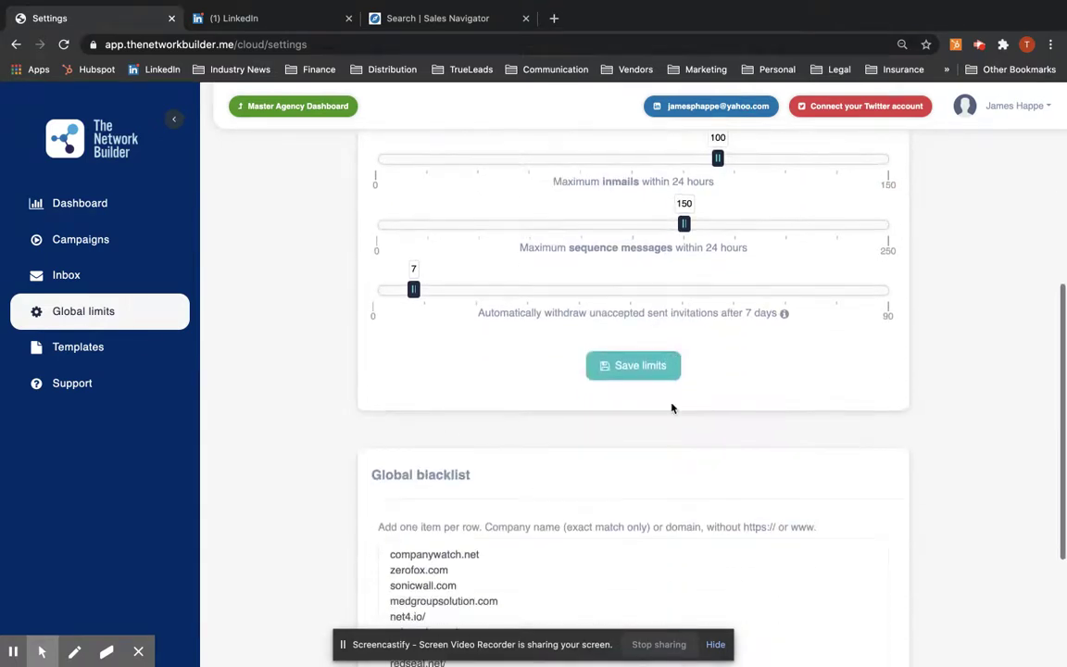
scroll(416, 581, "down", 1)
scroll(416, 582, "up", 1)
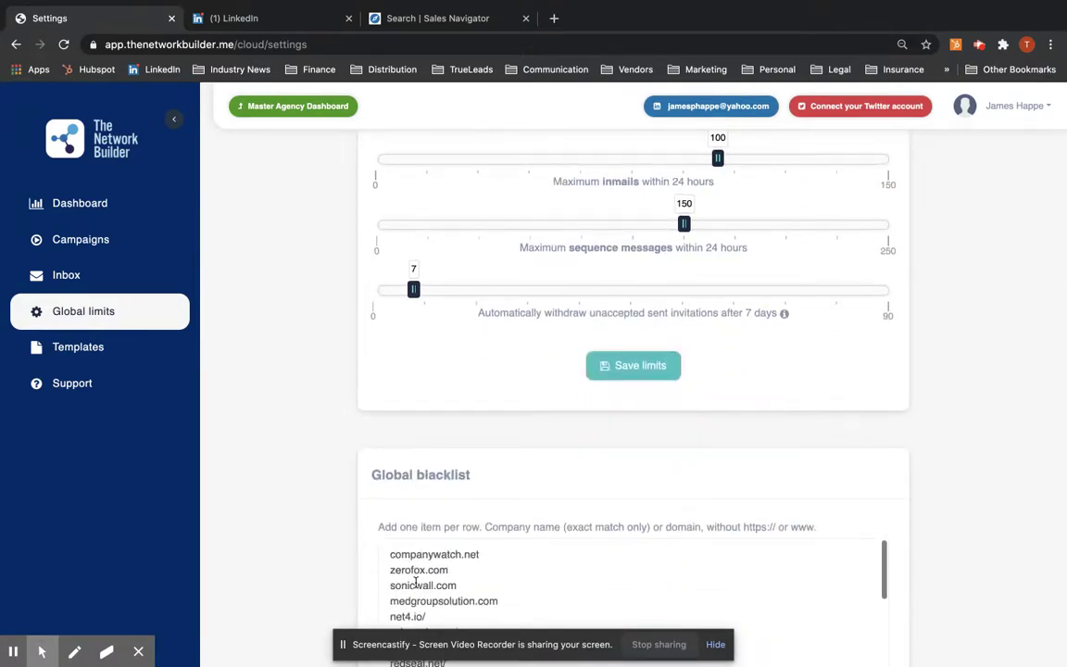
left_click_drag(393, 551, 468, 570)
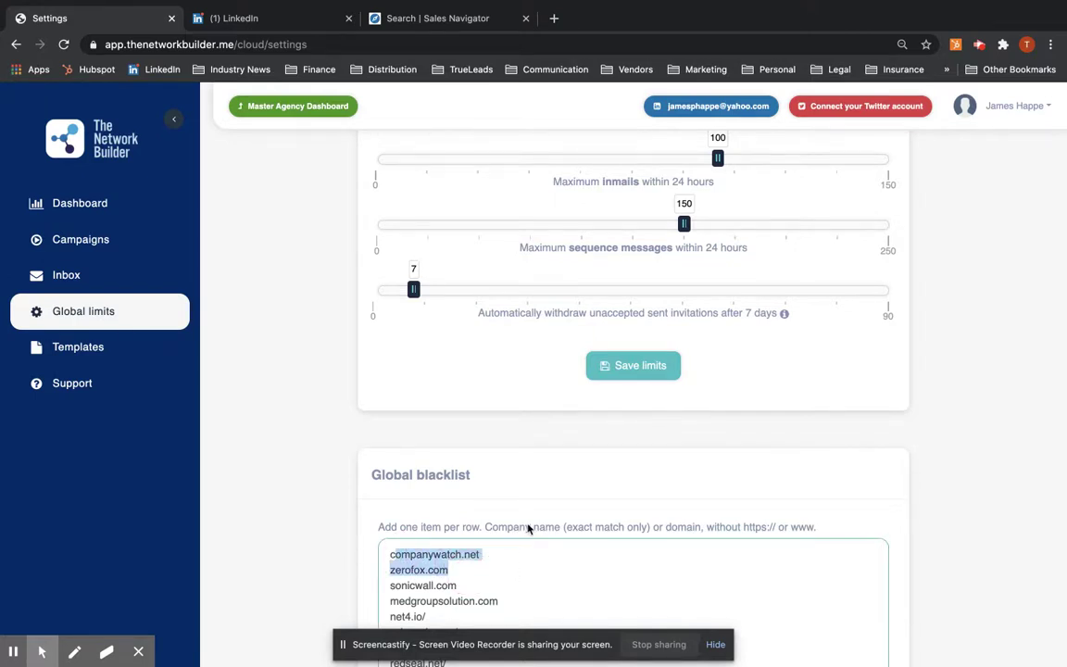
left_click(91, 207)
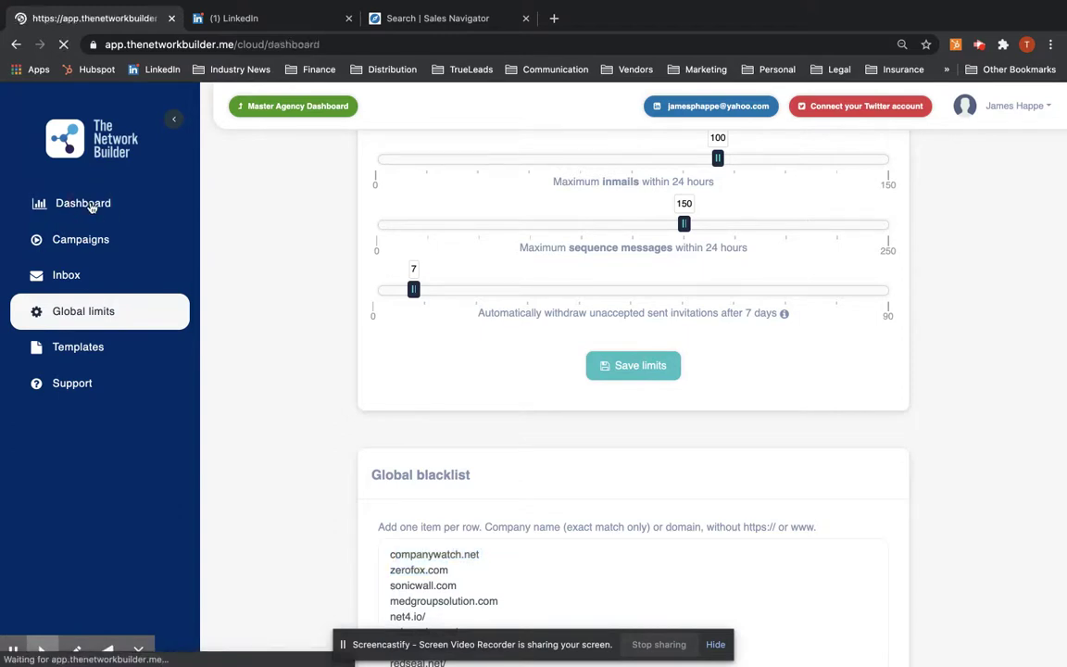